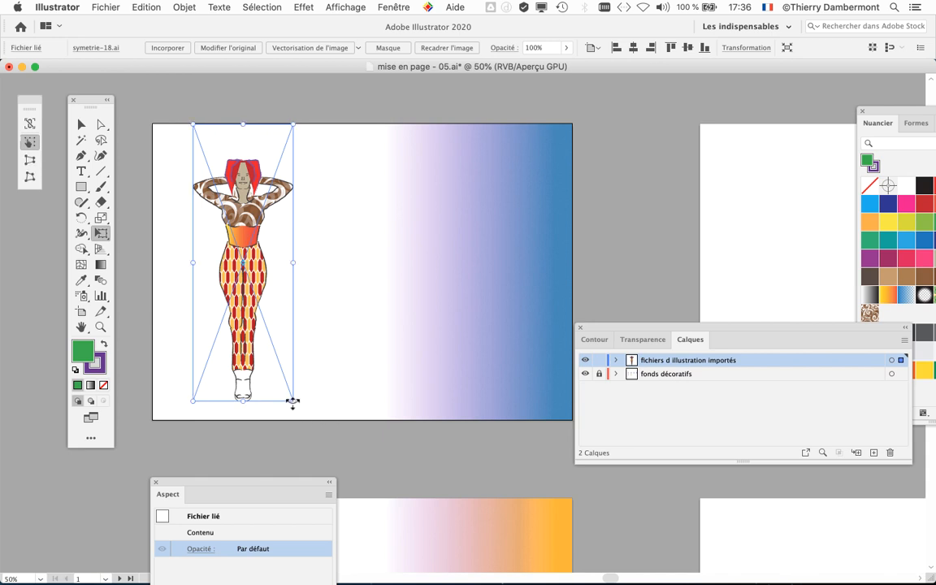
- Enlarge the linked symetrie-18.ai figure slightly about its centre and shift it a little up and left on the first artboard
{"action": "mouse_move", "coordinate": [292, 402]}
{"action": "left_mouse_down"}
{"action": "mouse_move", "coordinate": [304, 398]}
{"action": "mouse_move", "coordinate": [293, 406]}
{"action": "mouse_move", "coordinate": [307, 428]}
{"action": "mouse_move", "coordinate": [284, 411]}
{"action": "left_mouse_up"}
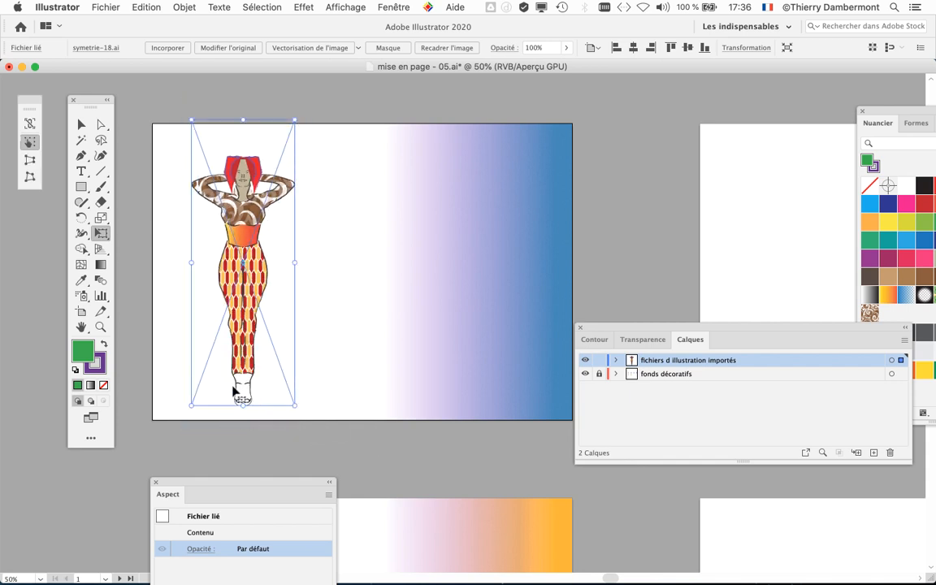
{"action": "left_click_drag", "start_coordinate": [225, 327], "coordinate": [223, 322]}
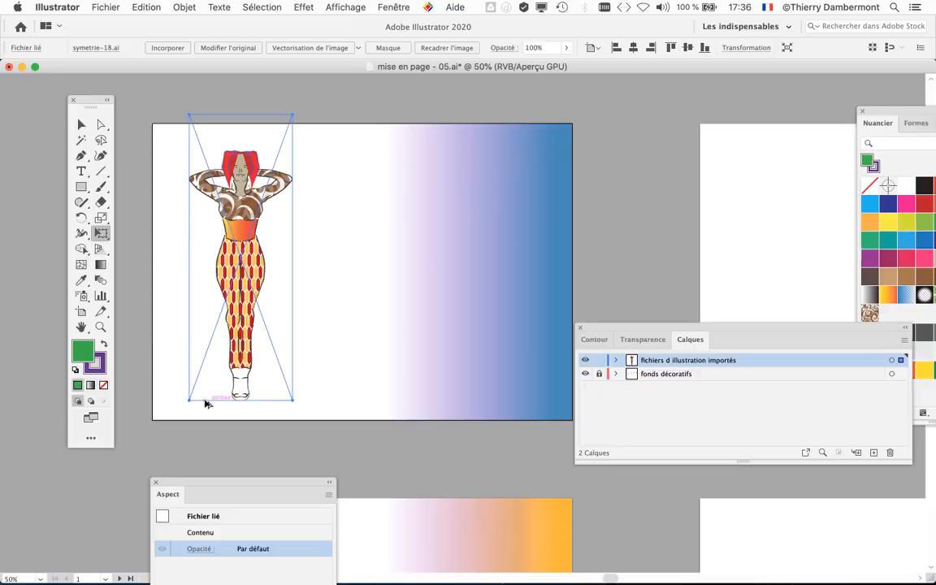
{"action": "scroll", "coordinate": [272, 186], "scroll_direction": "up", "scroll_amount": 2}
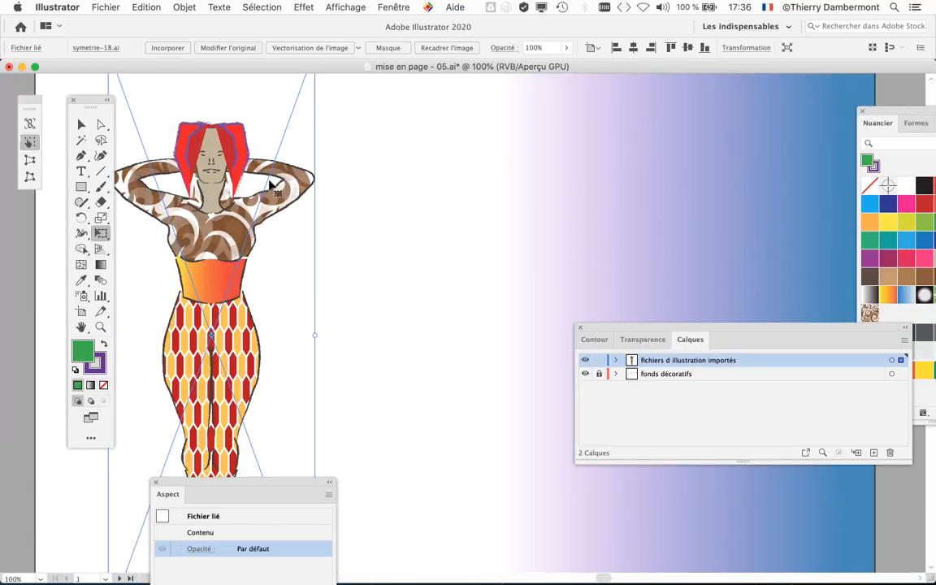
- Check the option Mettre à l'échelle les contours et les effets in the General preferences
{"action": "left_click", "coordinate": [57, 7]}
{"action": "mouse_move", "coordinate": [81, 43]}
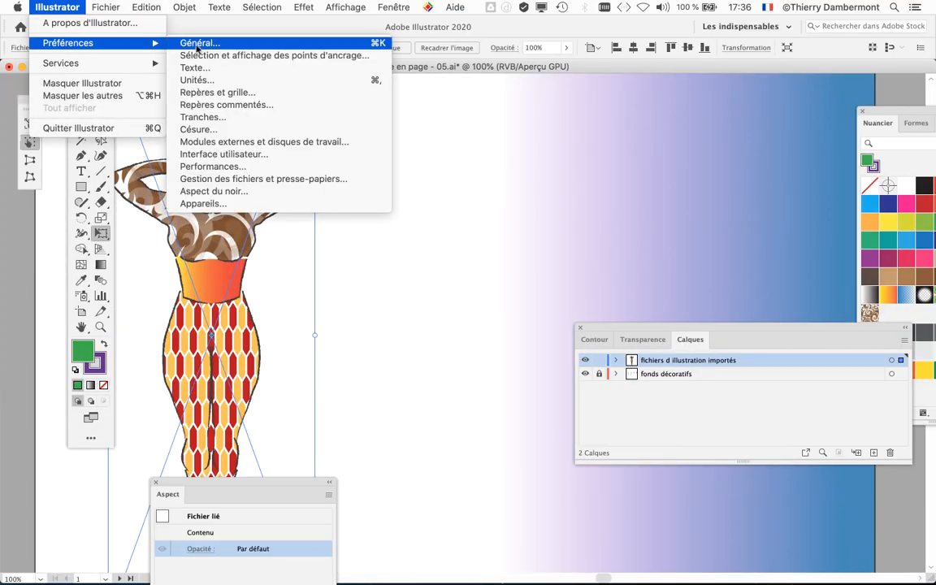
{"action": "left_click", "coordinate": [204, 47]}
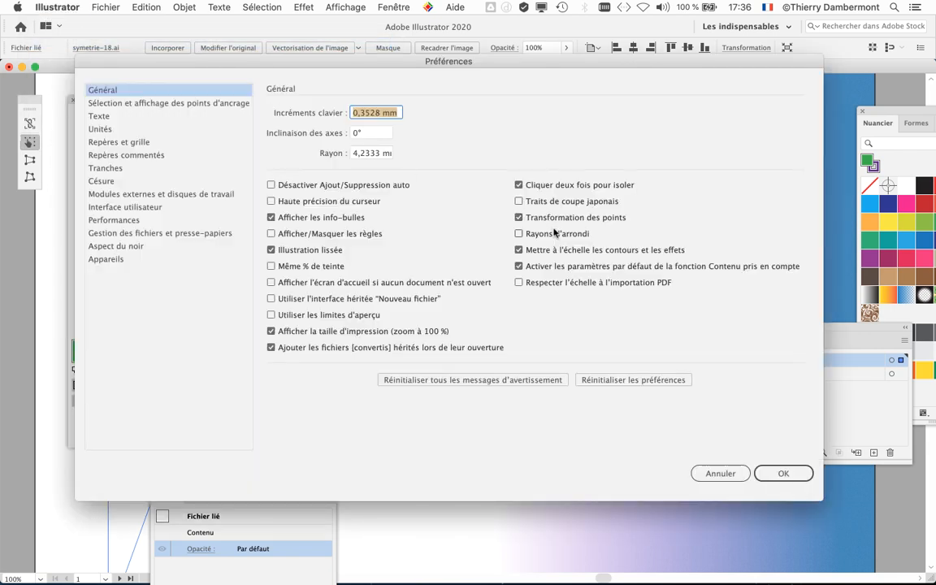
{"action": "left_click", "coordinate": [558, 255]}
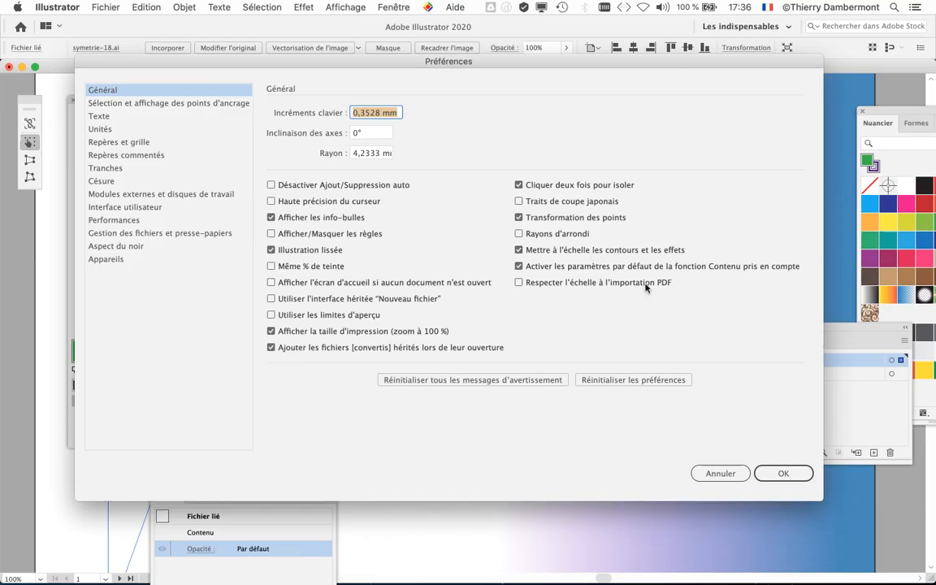
{"action": "left_click", "coordinate": [789, 478]}
{"action": "key", "text": "super+minus"}
{"action": "key", "text": "super+minus"}
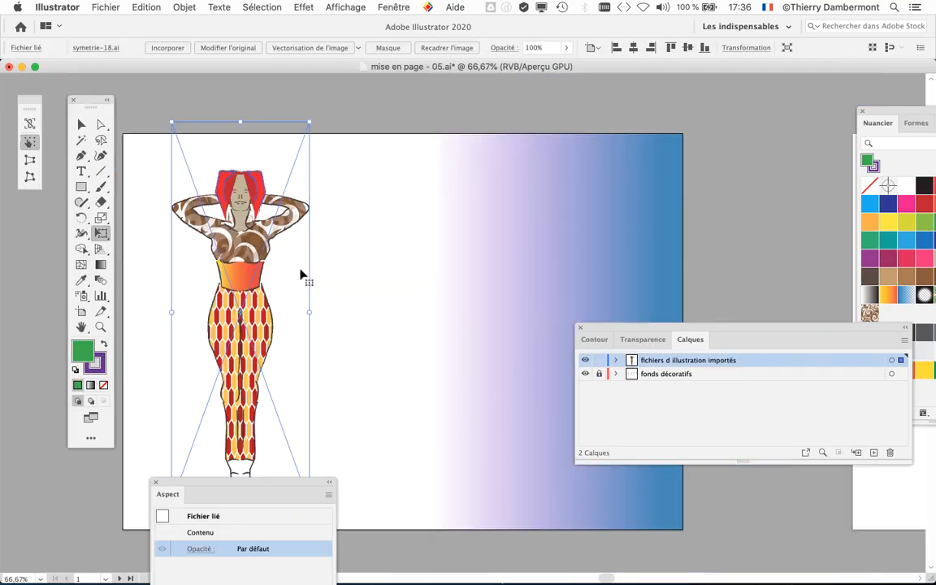
- Deselect the linked figure and look over its details and all the blue and orange artboards of the layout
{"action": "left_click", "coordinate": [81, 124]}
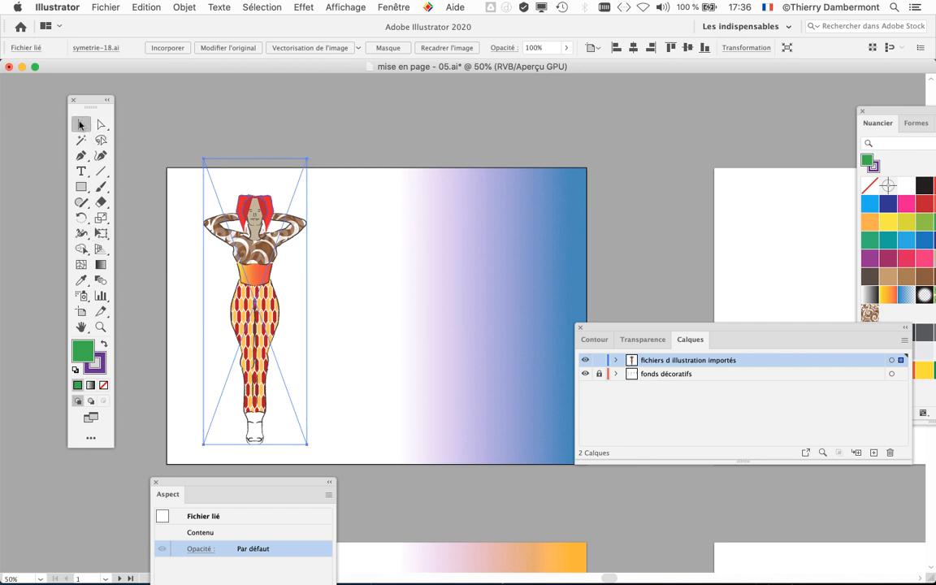
{"action": "left_click", "coordinate": [168, 193]}
{"action": "scroll", "coordinate": [241, 291], "scroll_direction": "up", "scroll_amount": 3}
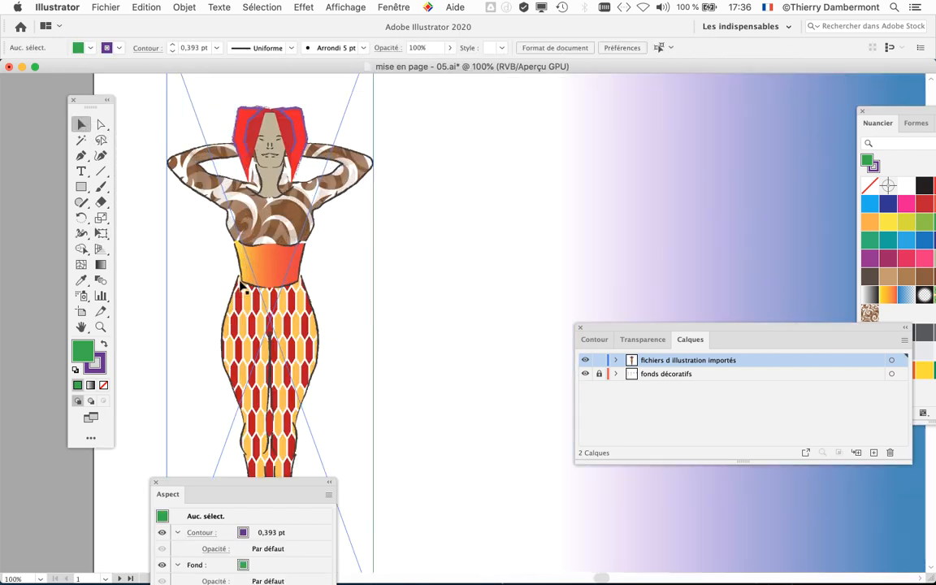
{"action": "scroll", "coordinate": [263, 260], "scroll_direction": "down", "scroll_amount": 4}
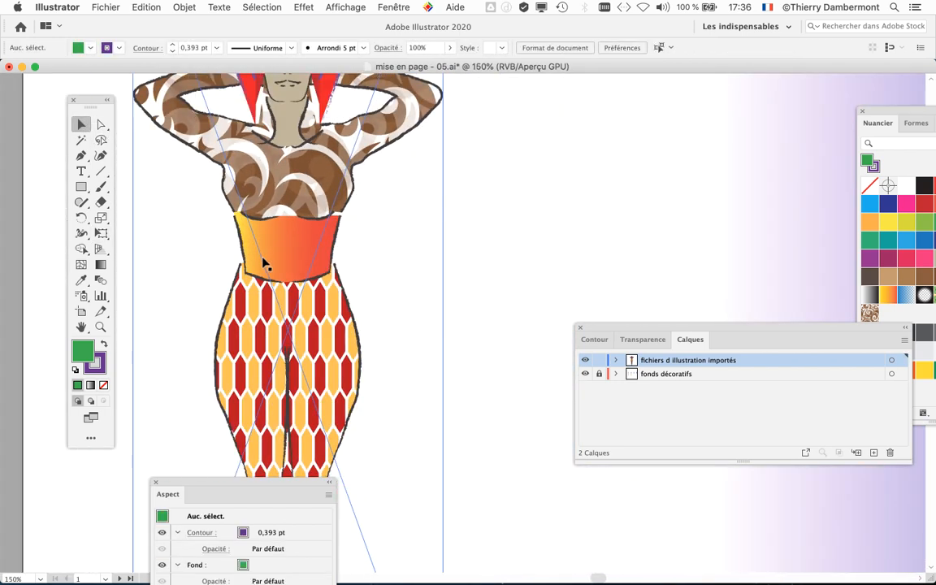
{"action": "scroll", "coordinate": [263, 266], "scroll_direction": "down", "scroll_amount": 1}
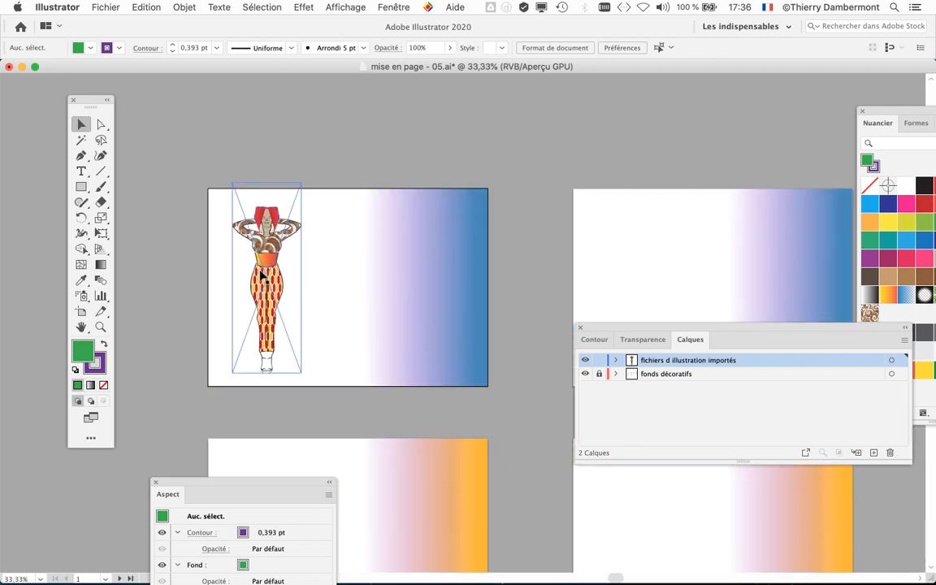
{"action": "left_click_drag", "start_coordinate": [310, 282], "coordinate": [254, 233]}
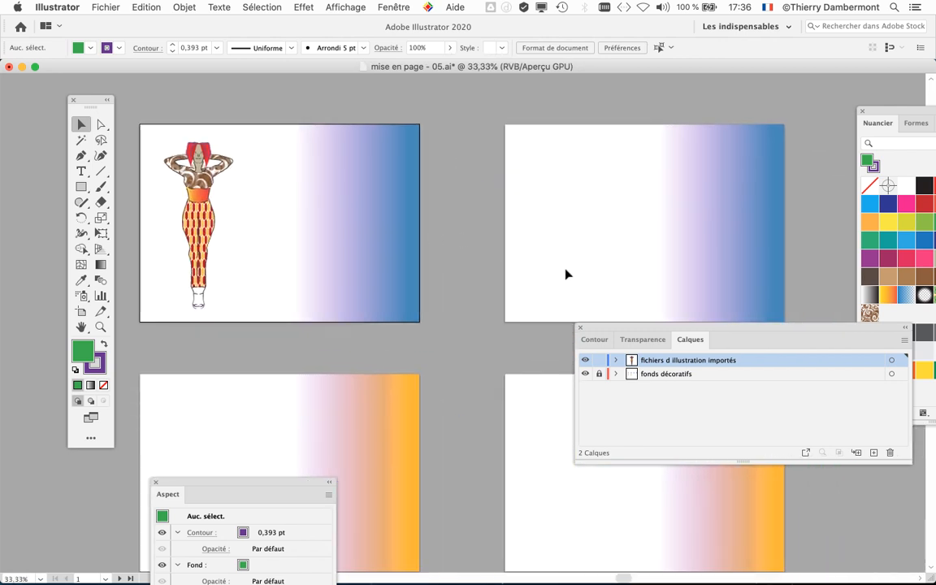
{"action": "scroll", "coordinate": [450, 264], "scroll_direction": "down", "scroll_amount": 2}
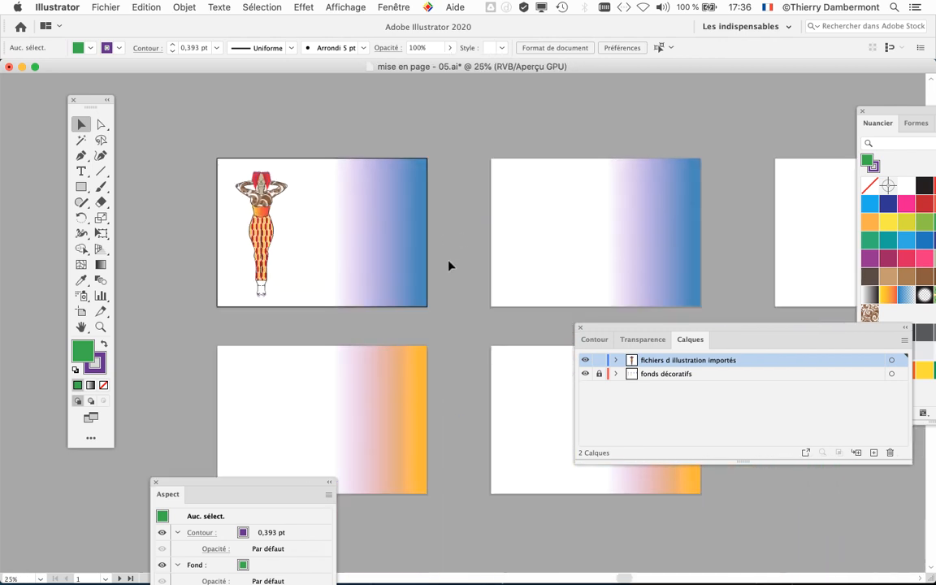
{"action": "scroll", "coordinate": [443, 239], "scroll_direction": "right", "scroll_amount": 3}
{"action": "left_click_drag", "start_coordinate": [436, 213], "coordinate": [366, 186]}
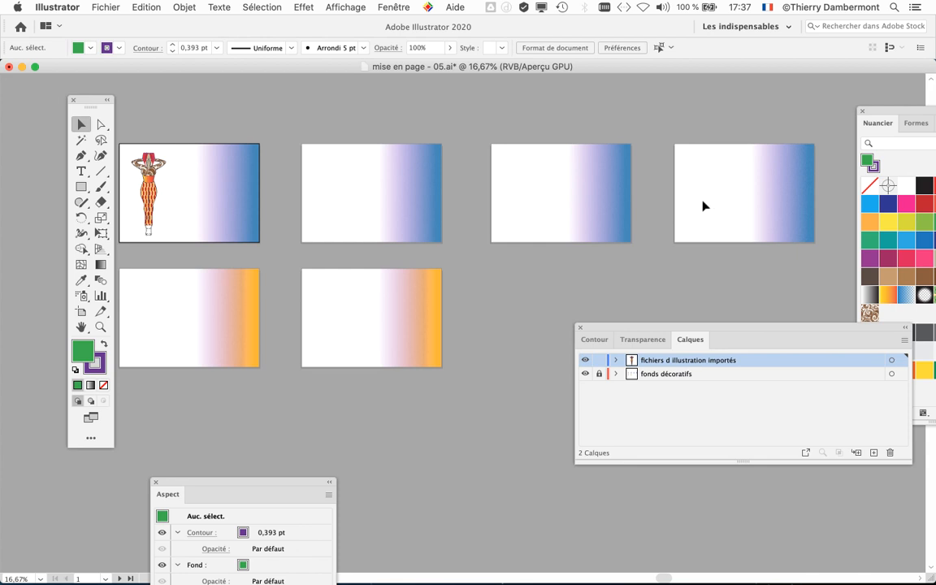
- Switch to Finder and preview dessin-modele-12.ai in the pour moodboard folder
{"action": "key", "text": "super+Tab"}
{"action": "left_click", "coordinate": [465, 286]}
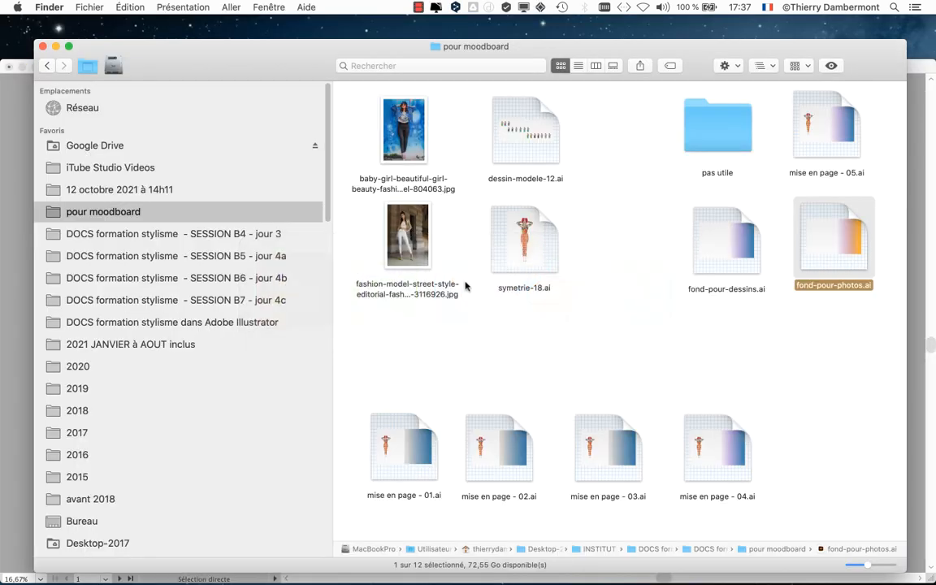
{"action": "left_click", "coordinate": [530, 147]}
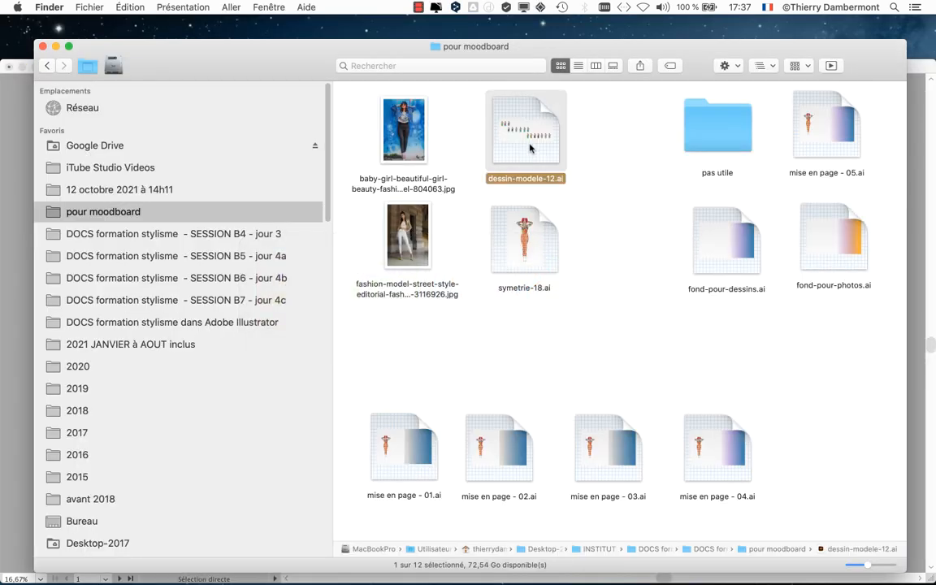
{"action": "key", "text": "space"}
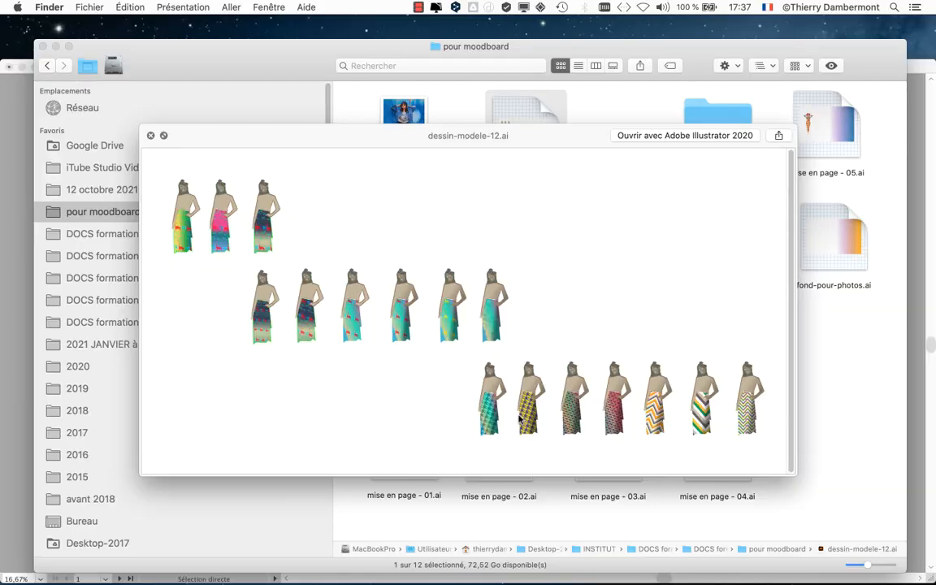
{"action": "left_click", "coordinate": [150, 135]}
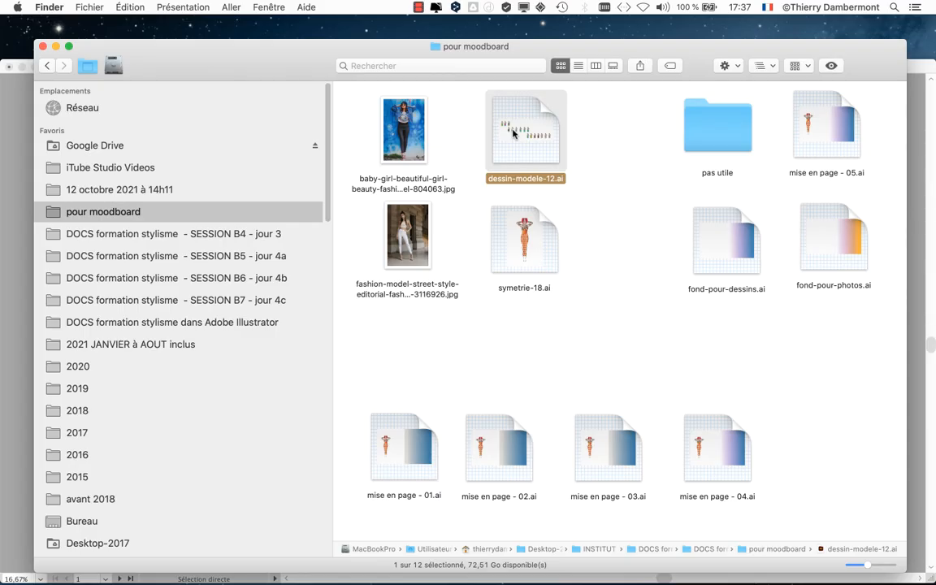
- Open dessin-modele-12.ai in Illustrator and move the Calques panel clear of the drawn figures
{"action": "double_click", "coordinate": [513, 134]}
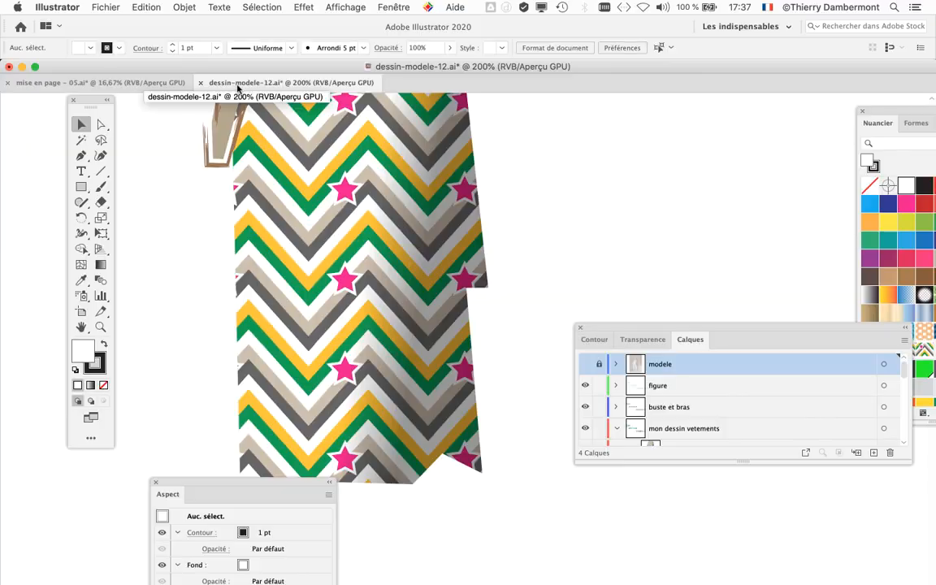
{"action": "scroll", "coordinate": [432, 266], "scroll_direction": "down", "scroll_amount": 5}
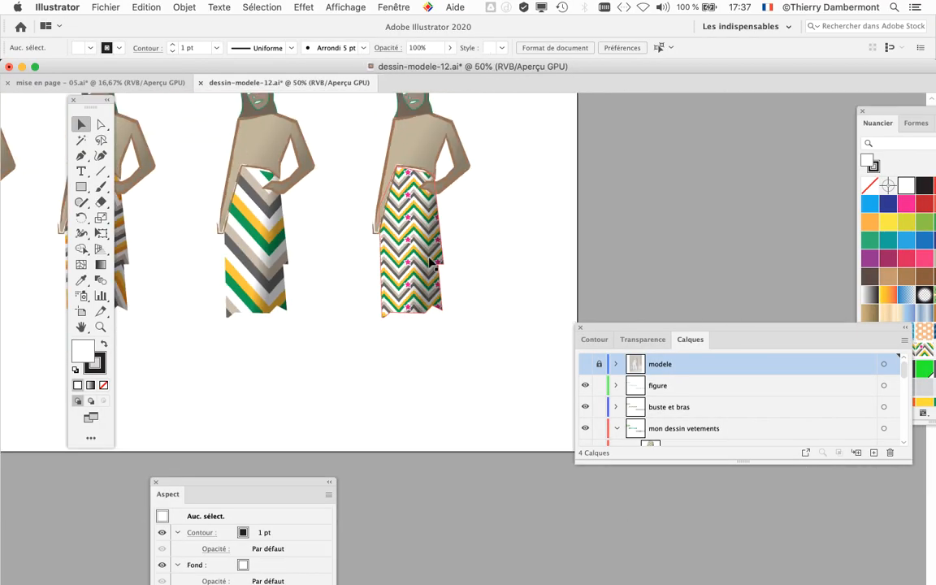
{"action": "left_click_drag", "start_coordinate": [613, 327], "coordinate": [779, 395]}
{"action": "left_click_drag", "start_coordinate": [473, 328], "coordinate": [706, 378]}
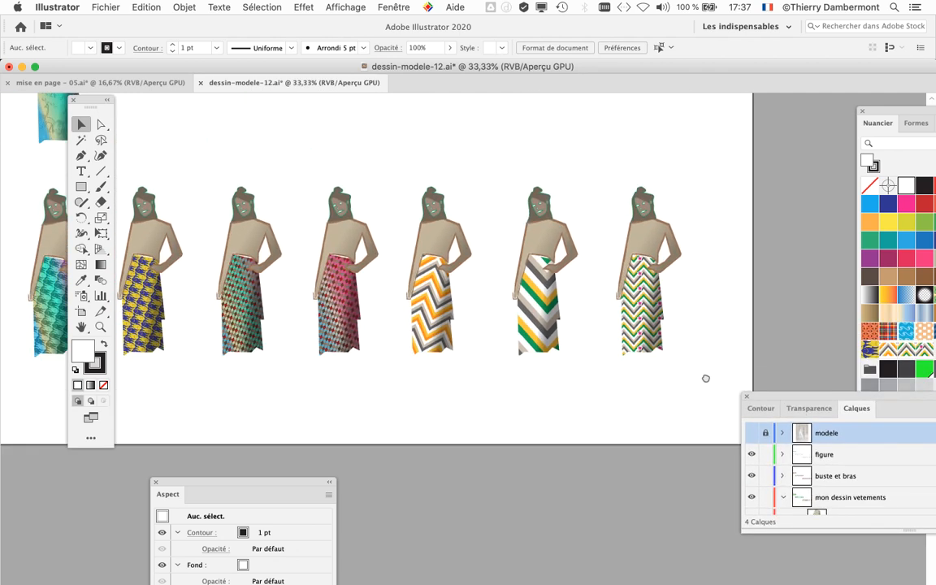
- Examine the patterned skirt variants on the figures in the lowest row
{"action": "scroll", "coordinate": [495, 336], "scroll_direction": "down", "scroll_amount": 2}
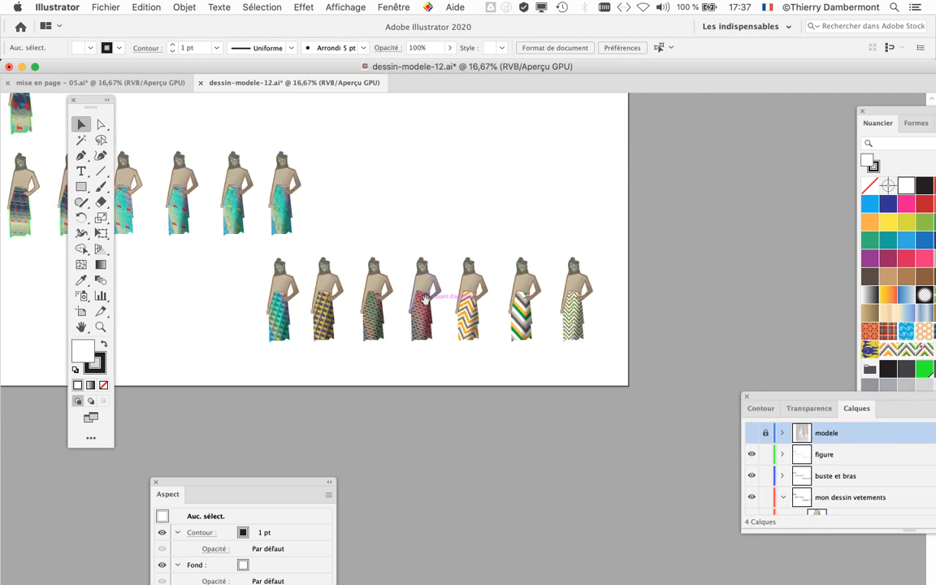
{"action": "mouse_move", "coordinate": [381, 268]}
{"action": "left_mouse_down"}
{"action": "mouse_move", "coordinate": [624, 274]}
{"action": "mouse_move", "coordinate": [389, 255]}
{"action": "left_mouse_up"}
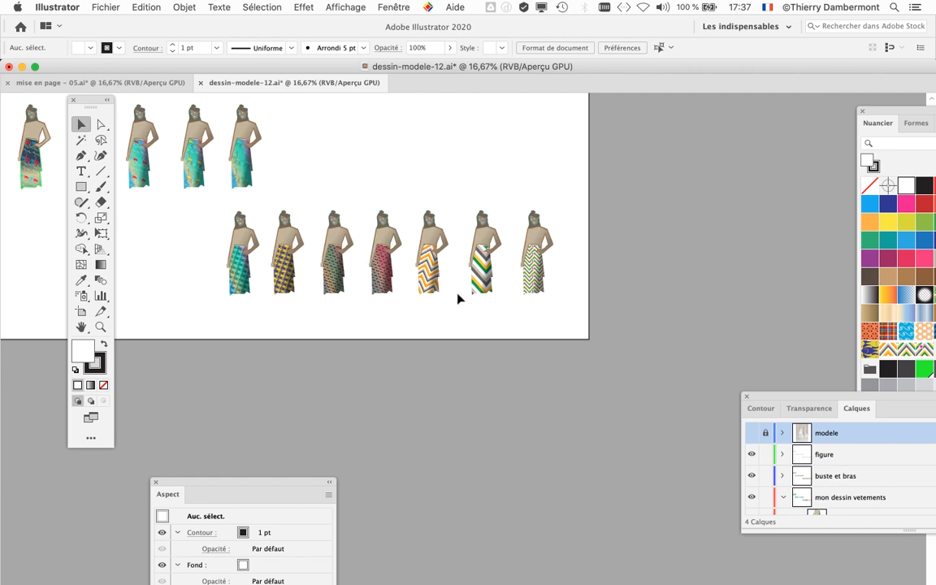
{"action": "scroll", "coordinate": [457, 299], "scroll_direction": "up", "scroll_amount": 2}
{"action": "scroll", "coordinate": [457, 297], "scroll_direction": "up", "scroll_amount": 1}
{"action": "left_click_drag", "start_coordinate": [457, 297], "coordinate": [527, 369]}
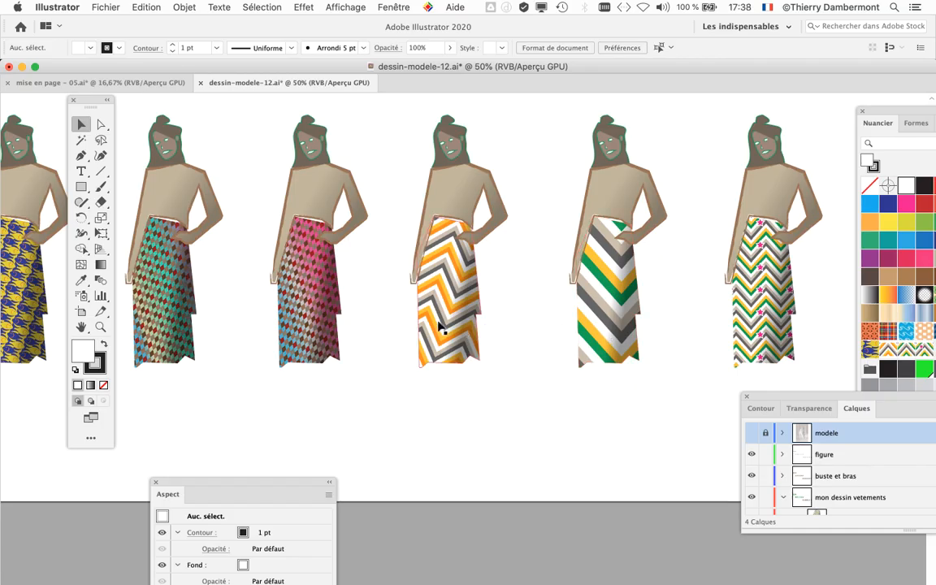
{"action": "key", "text": "super+minus"}
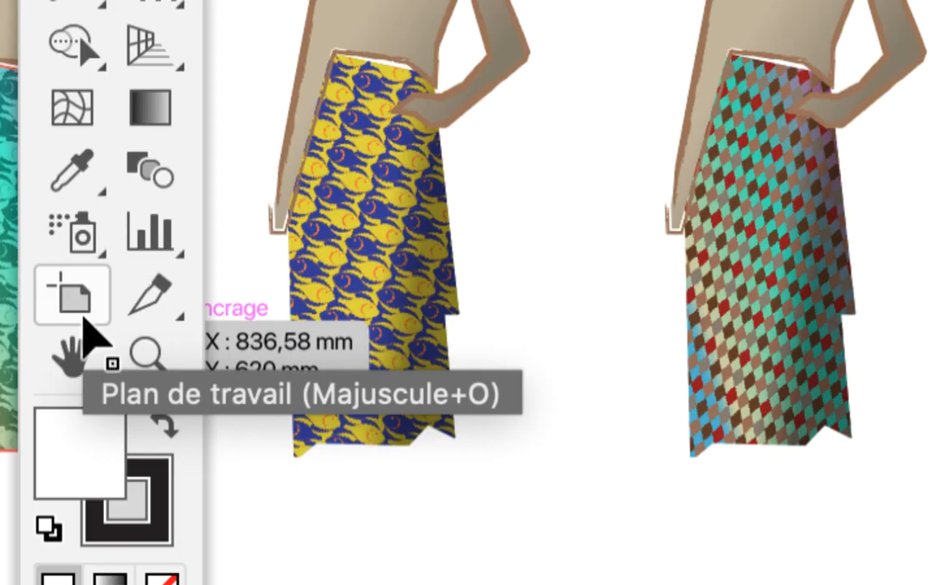
- Shrink the artboard Plan de travail 1 to a small portrait rectangle with the Artboard tool
{"action": "left_click", "coordinate": [89, 325]}
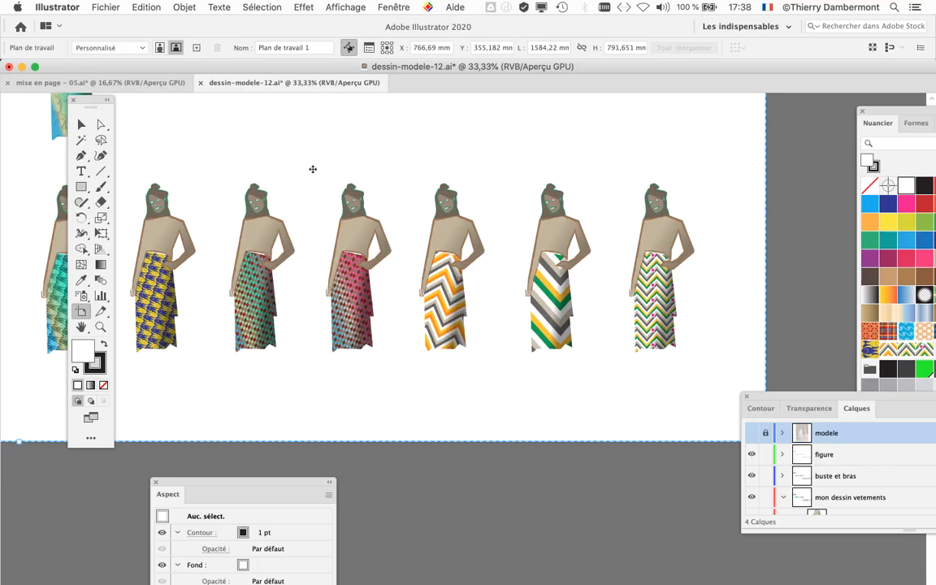
{"action": "scroll", "coordinate": [315, 204], "scroll_direction": "down", "scroll_amount": 1}
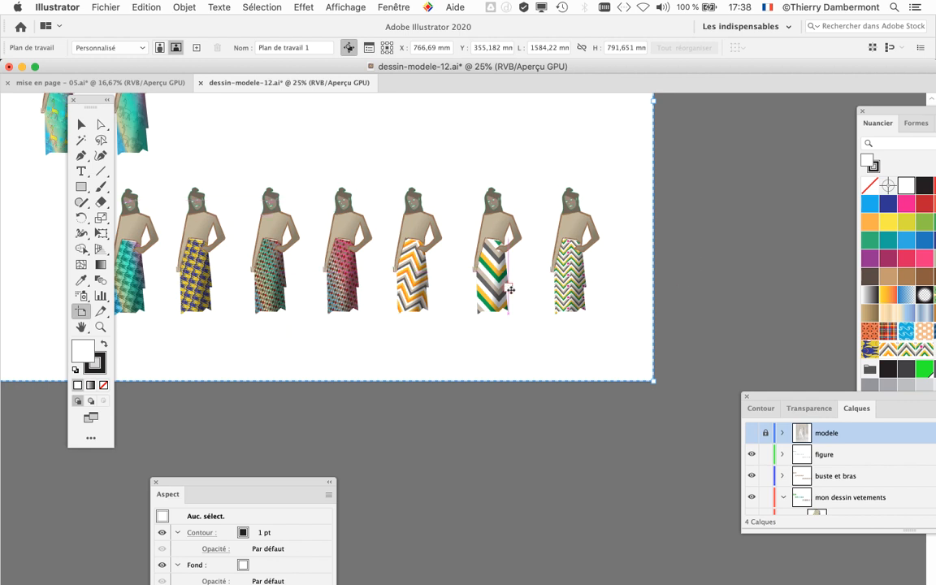
{"action": "scroll", "coordinate": [642, 383], "scroll_direction": "down", "scroll_amount": 3}
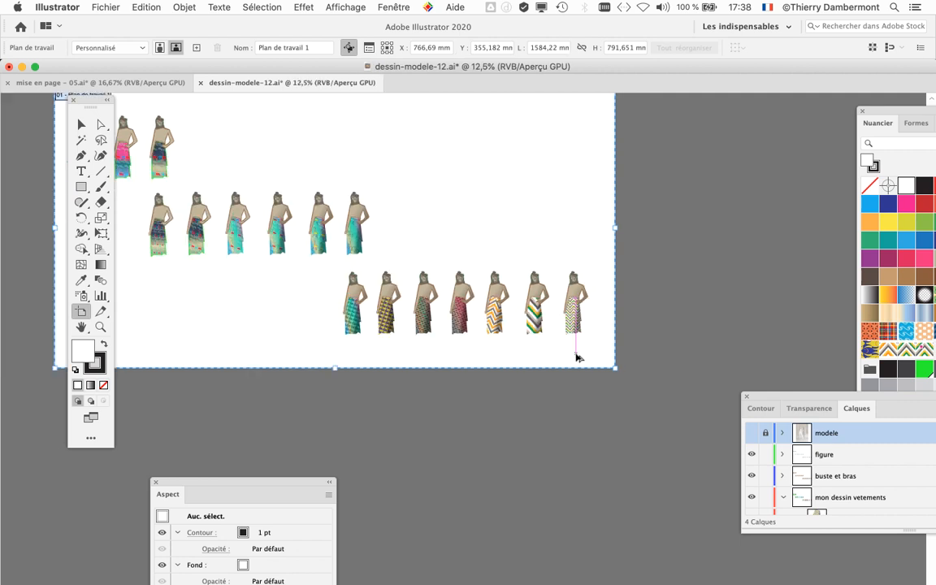
{"action": "scroll", "coordinate": [520, 303], "scroll_direction": "up", "scroll_amount": 2}
{"action": "scroll", "coordinate": [521, 303], "scroll_direction": "up", "scroll_amount": 2}
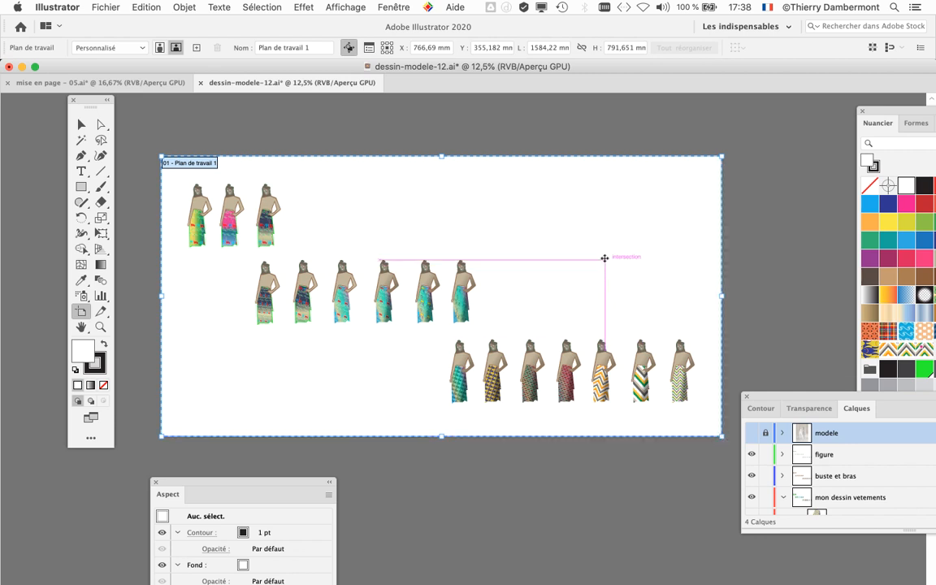
{"action": "left_click_drag", "start_coordinate": [719, 437], "coordinate": [655, 221]}
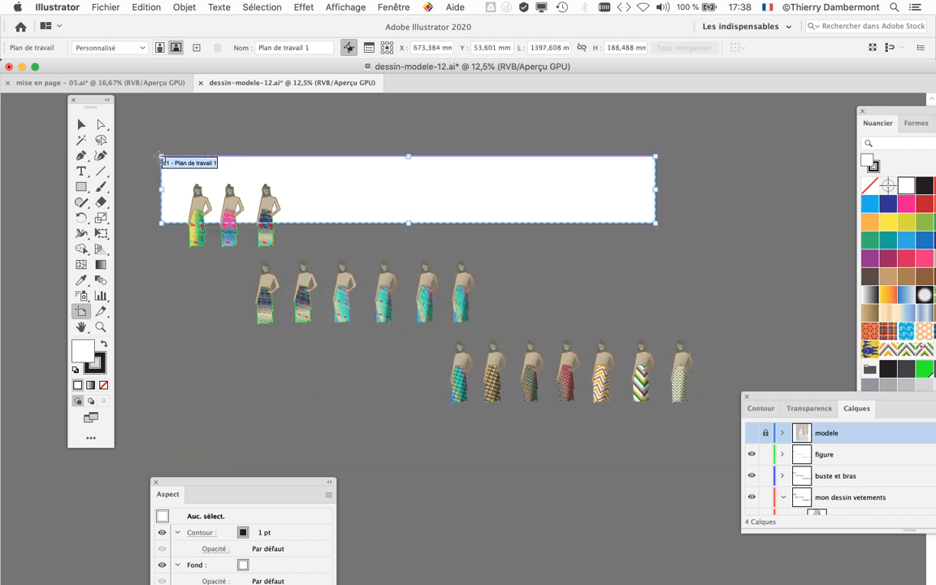
{"action": "left_click_drag", "start_coordinate": [162, 156], "coordinate": [572, 120]}
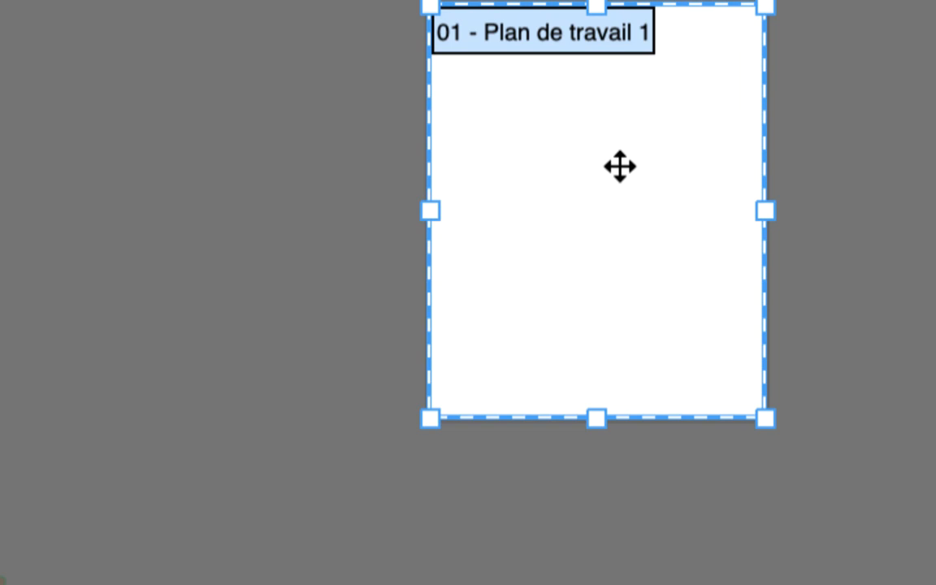
- Move Plan de travail 1 onto the lowest row and narrow it around the figure with the pink diamond-patterned skirt
{"action": "left_click_drag", "start_coordinate": [618, 161], "coordinate": [585, 308]}
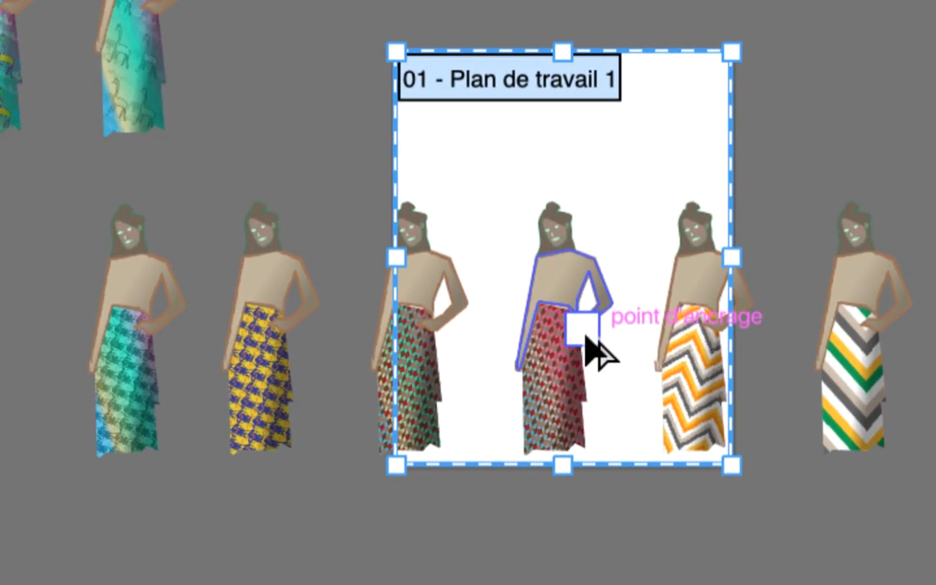
{"action": "scroll", "coordinate": [580, 436], "scroll_direction": "up", "scroll_amount": 3}
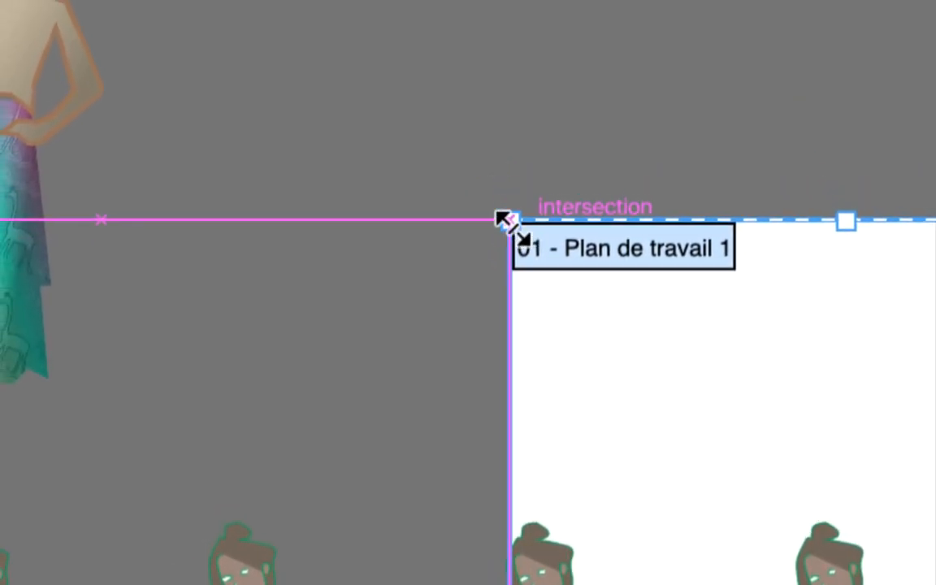
{"action": "left_click_drag", "start_coordinate": [505, 217], "coordinate": [559, 298]}
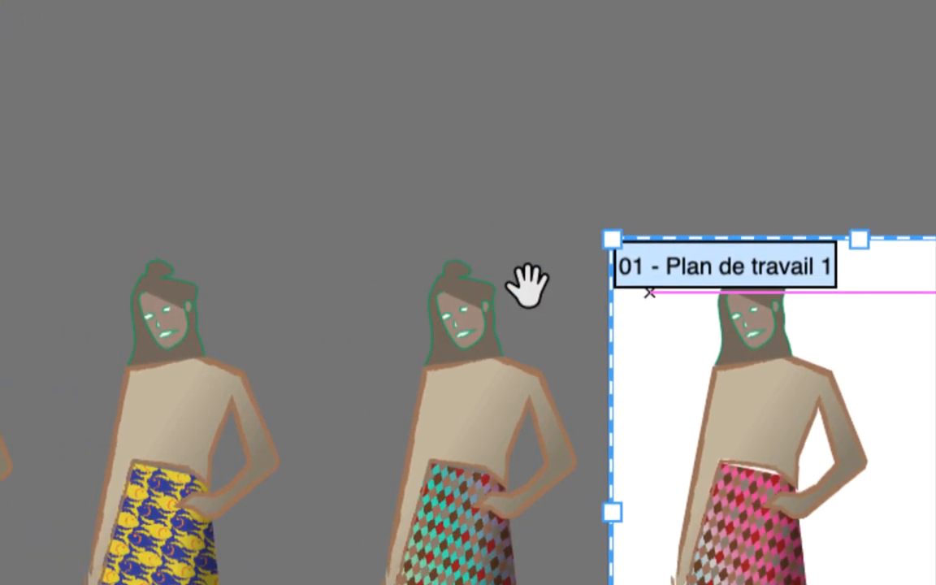
{"action": "left_click_drag", "start_coordinate": [497, 262], "coordinate": [334, 106]}
{"action": "left_click_drag", "start_coordinate": [507, 308], "coordinate": [405, 165]}
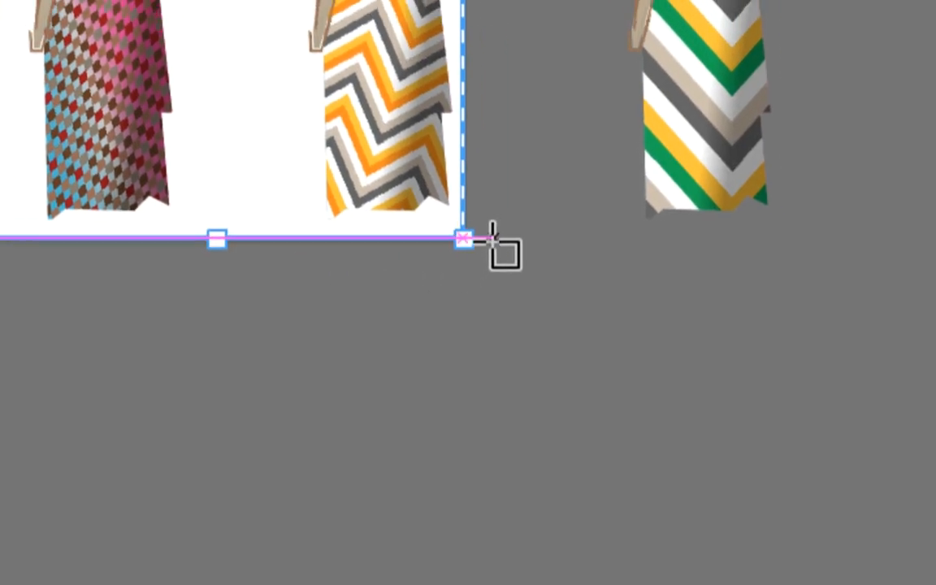
{"action": "left_click_drag", "start_coordinate": [640, 208], "coordinate": [423, 209]}
{"action": "left_click_drag", "start_coordinate": [446, 243], "coordinate": [440, 246]}
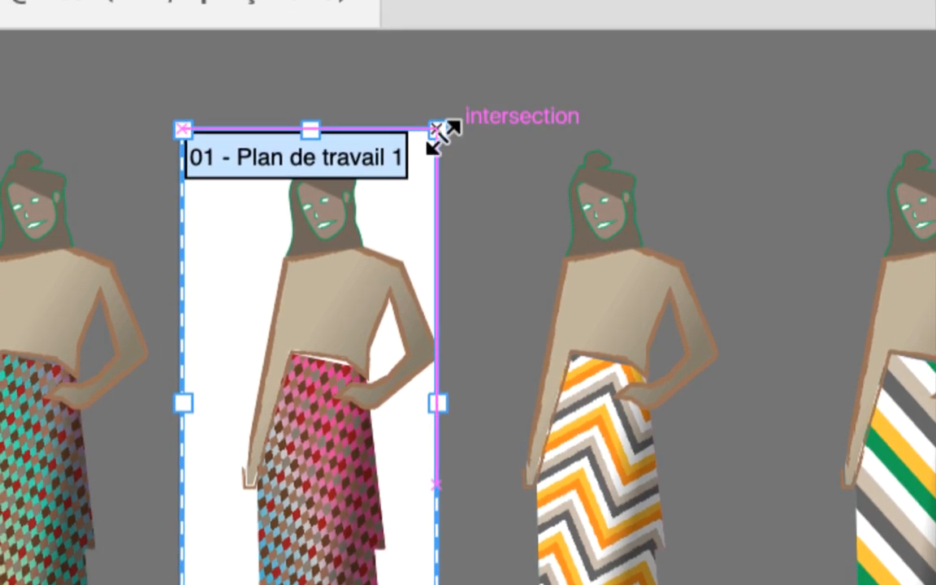
- Fine-tune the artboard's edges around the pink diamond-skirt figure to about 82 mm wide and 224 mm high, leaving an even margin
{"action": "left_click_drag", "start_coordinate": [524, 95], "coordinate": [550, 73]}
{"action": "left_click_drag", "start_coordinate": [447, 130], "coordinate": [451, 129]}
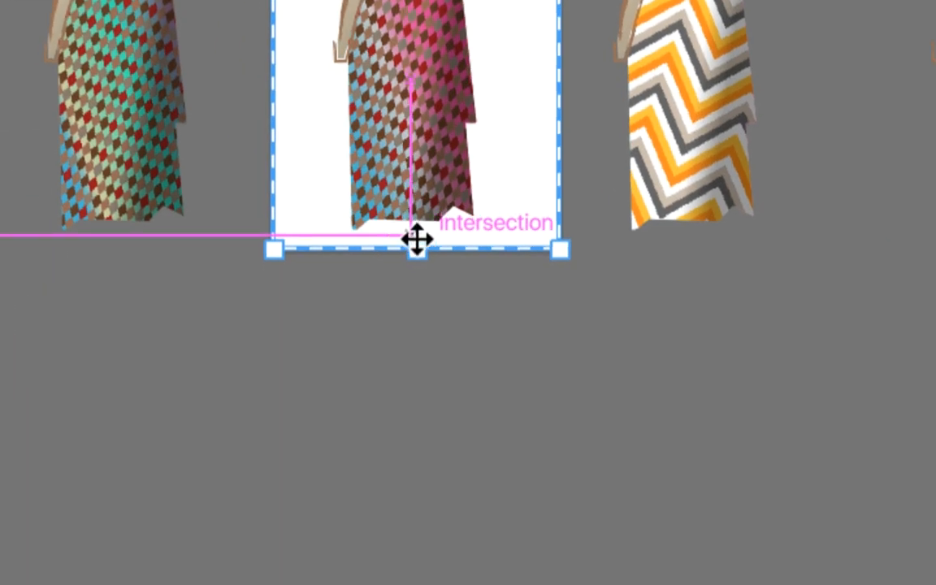
{"action": "left_click_drag", "start_coordinate": [432, 280], "coordinate": [433, 301]}
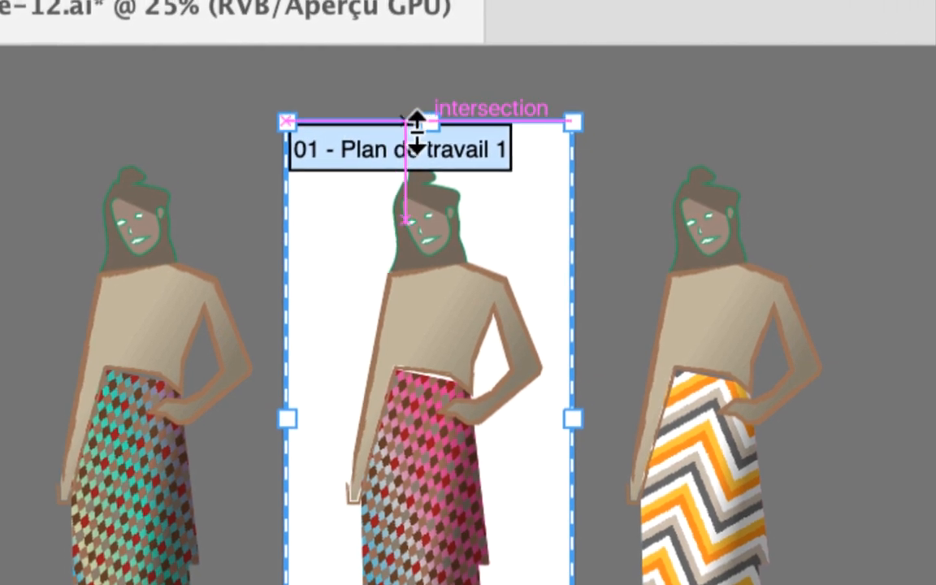
{"action": "left_click_drag", "start_coordinate": [417, 120], "coordinate": [420, 76]}
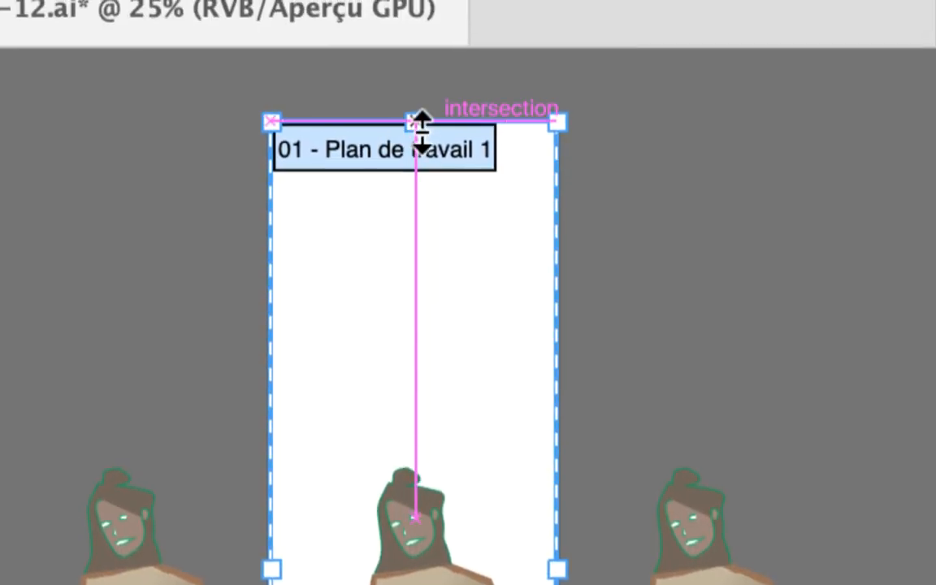
{"action": "left_click_drag", "start_coordinate": [420, 122], "coordinate": [424, 173]}
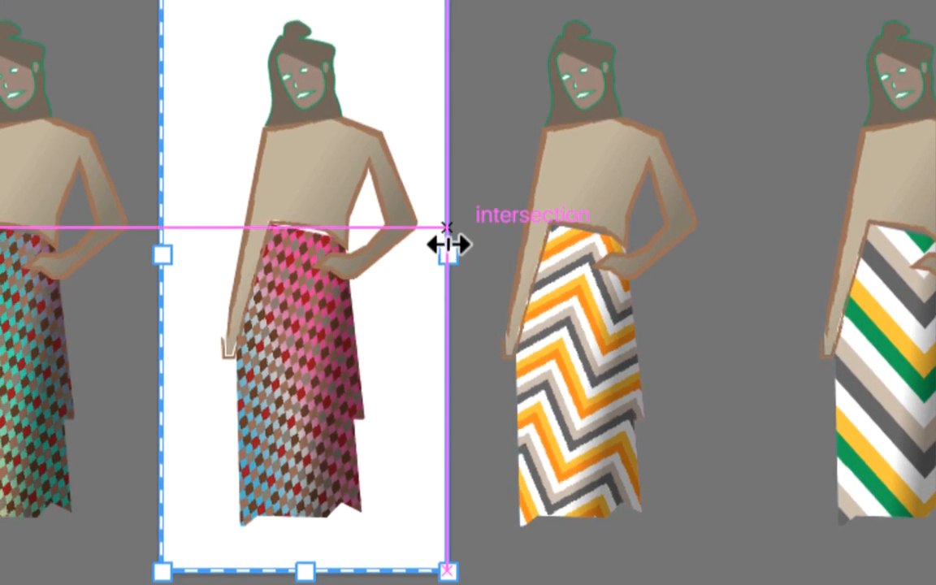
{"action": "left_click_drag", "start_coordinate": [445, 243], "coordinate": [422, 243]}
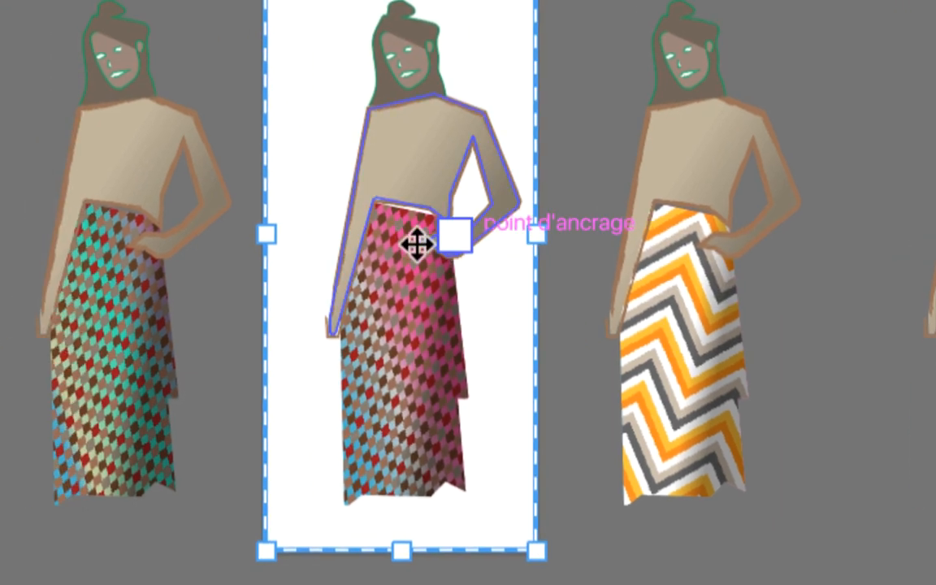
{"action": "left_click_drag", "start_coordinate": [273, 235], "coordinate": [309, 235]}
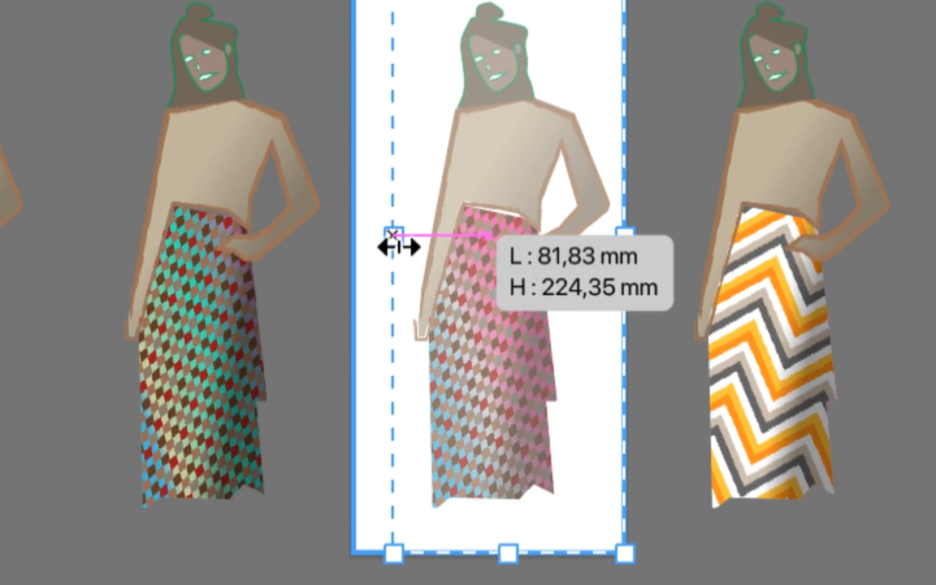
{"action": "left_click_drag", "start_coordinate": [393, 243], "coordinate": [395, 243]}
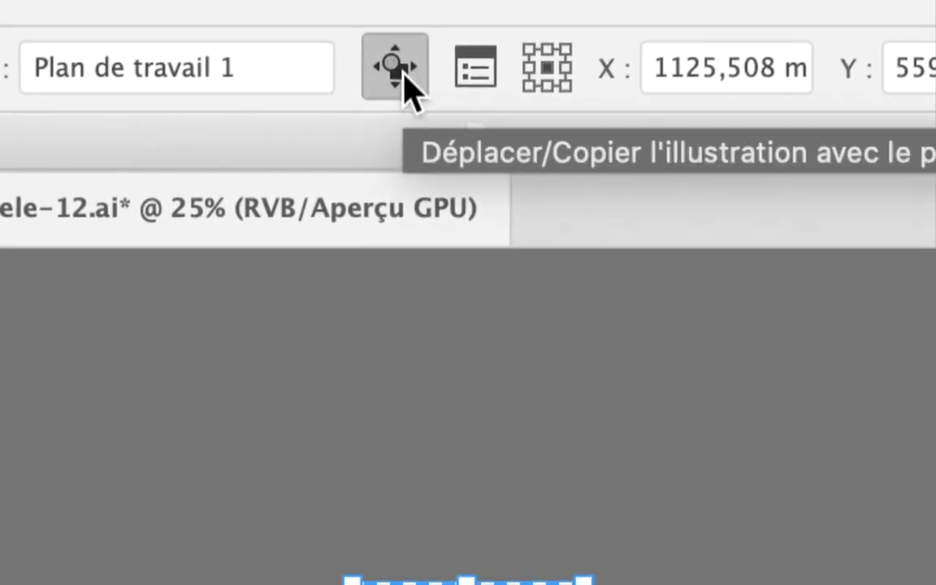
- Turn off moving artwork with the artboard and duplicate the artboard around the next two chevron-skirt figures to its right
{"action": "left_click", "coordinate": [398, 68]}
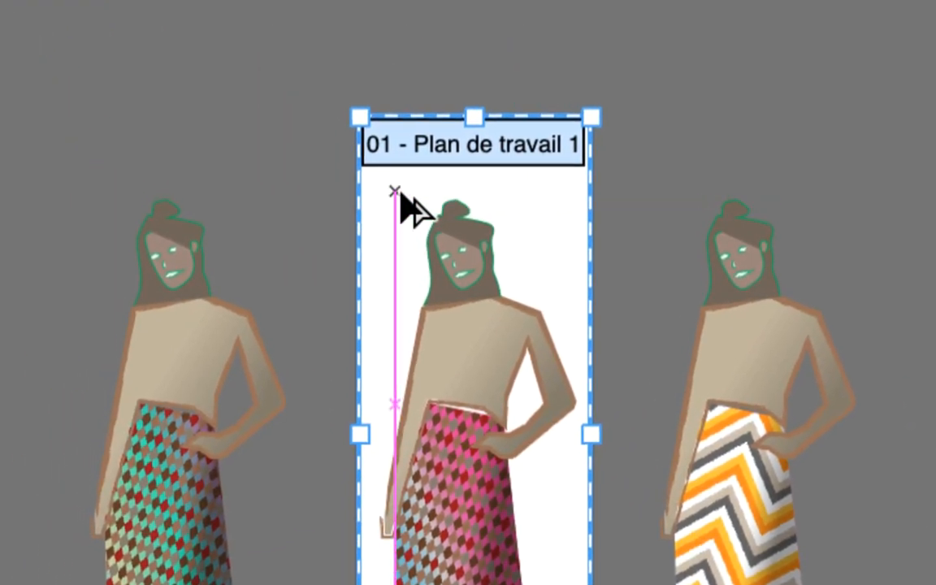
{"action": "left_click_drag", "start_coordinate": [400, 194], "coordinate": [662, 196]}
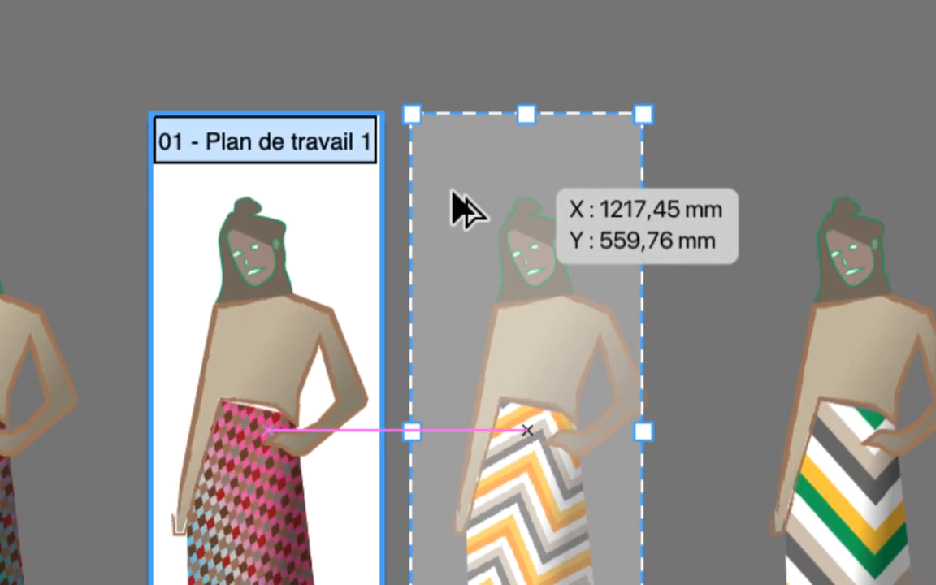
{"action": "left_click_drag", "start_coordinate": [464, 209], "coordinate": [471, 254]}
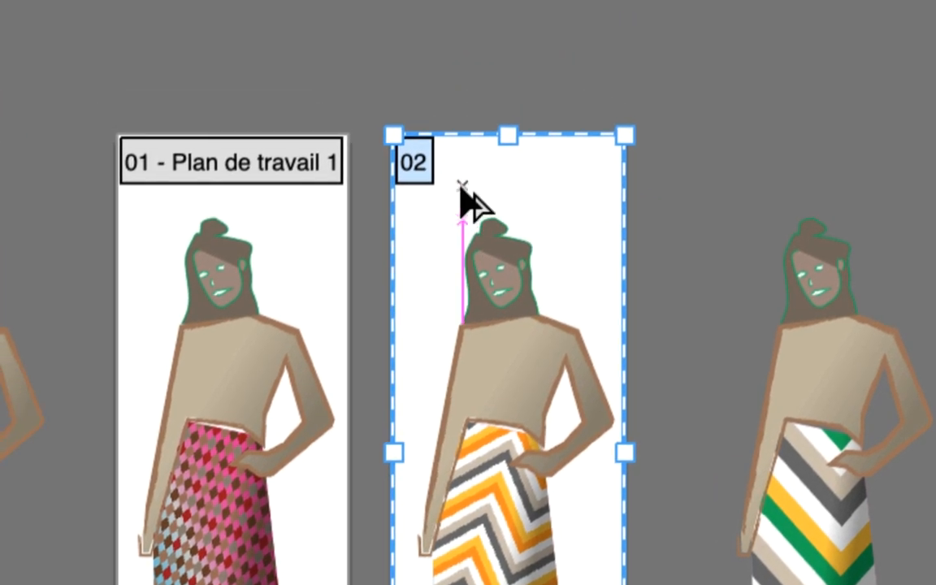
{"action": "left_click_drag", "start_coordinate": [460, 188], "coordinate": [530, 237]}
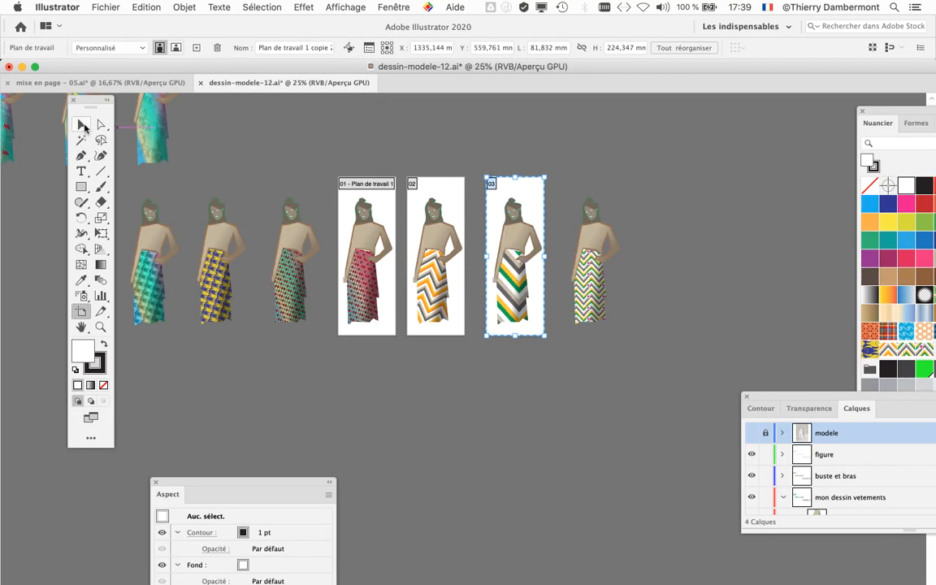
{"action": "key", "text": "Escape"}
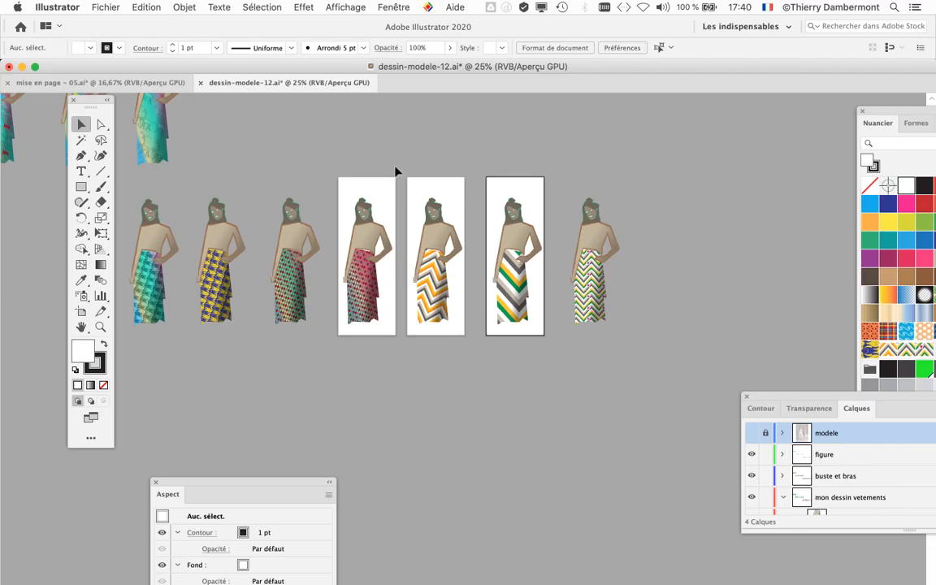
{"action": "scroll", "coordinate": [404, 198], "scroll_direction": "up", "scroll_amount": 1}
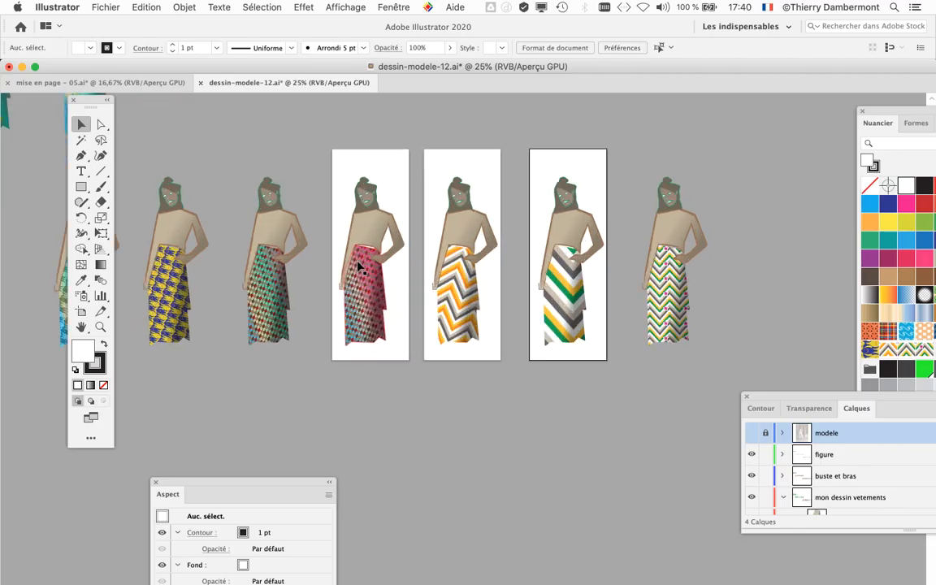
{"action": "scroll", "coordinate": [454, 245], "scroll_direction": "up", "scroll_amount": 1}
{"action": "scroll", "coordinate": [519, 343], "scroll_direction": "up", "scroll_amount": 2}
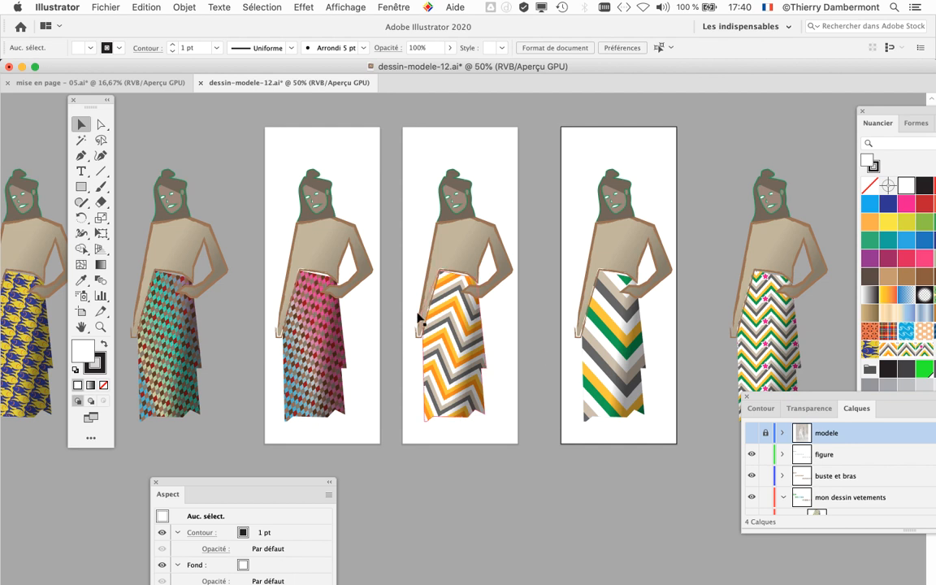
- Start saving the drawing as a new file in the pour moodboard folder, with the name beginning dessin-modele-13-
{"action": "left_click", "coordinate": [96, 6]}
{"action": "left_click", "coordinate": [138, 117]}
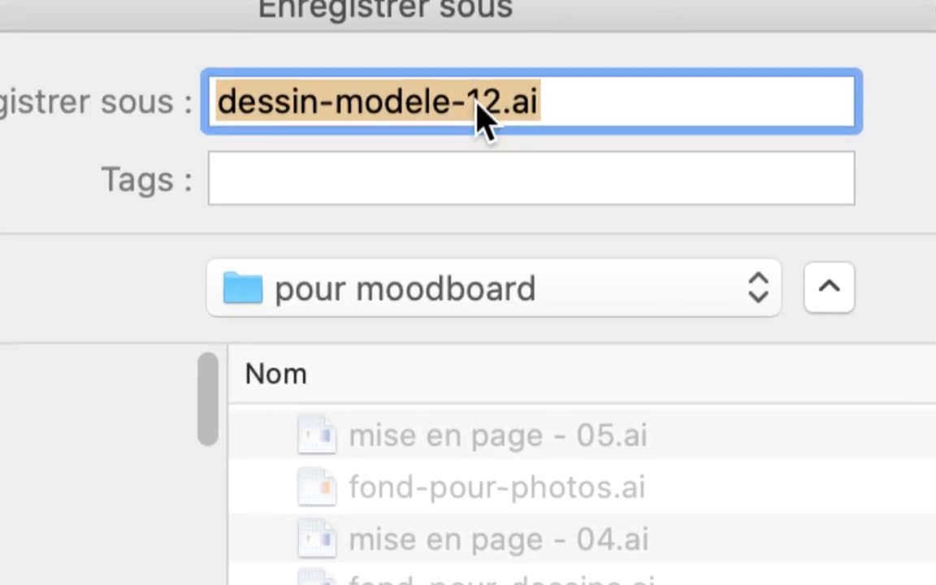
{"action": "left_click_drag", "start_coordinate": [607, 34], "coordinate": [619, 34]}
{"action": "type", "text": "3"}
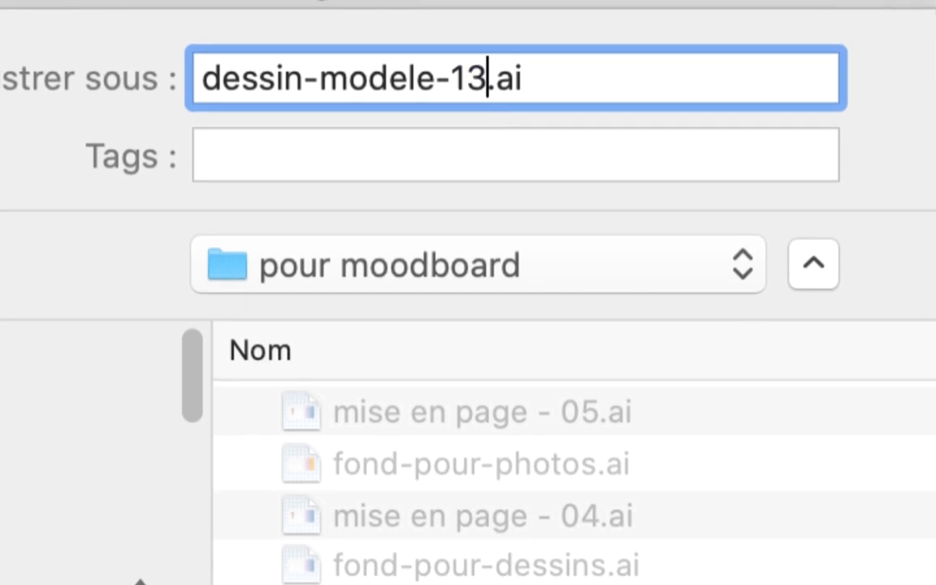
{"action": "type", "text": "-"}
{"action": "type", "text": "3plans"}
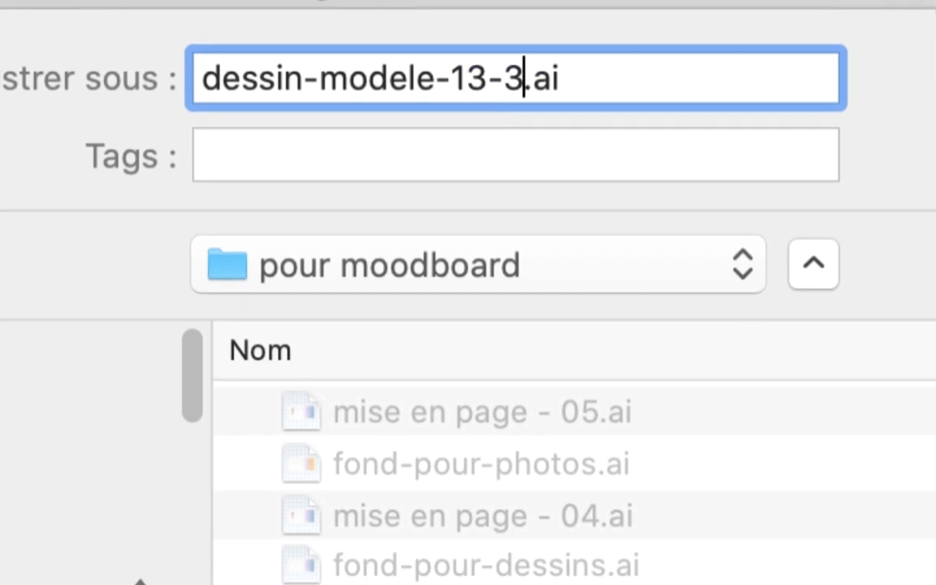
{"action": "key", "text": "BackSpace"}
{"action": "key", "text": "BackSpace"}
{"action": "key", "text": "BackSpace"}
{"action": "key", "text": "BackSpace"}
{"action": "key", "text": "BackSpace"}
{"action": "key", "text": "BackSpace"}
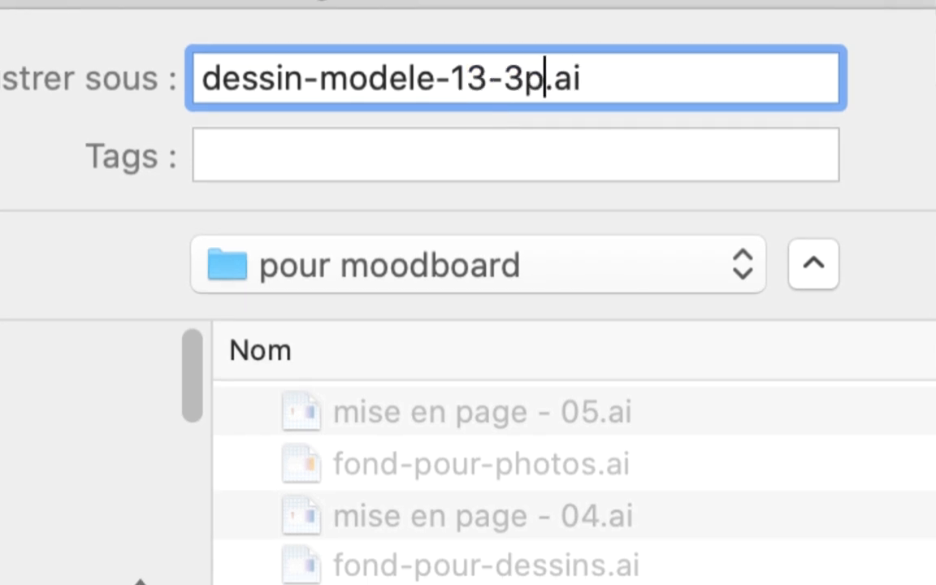
- Complete the new file name as dessin-modele-13 - trois plans de travail.ai
{"action": "type", "text": "trois plans"}
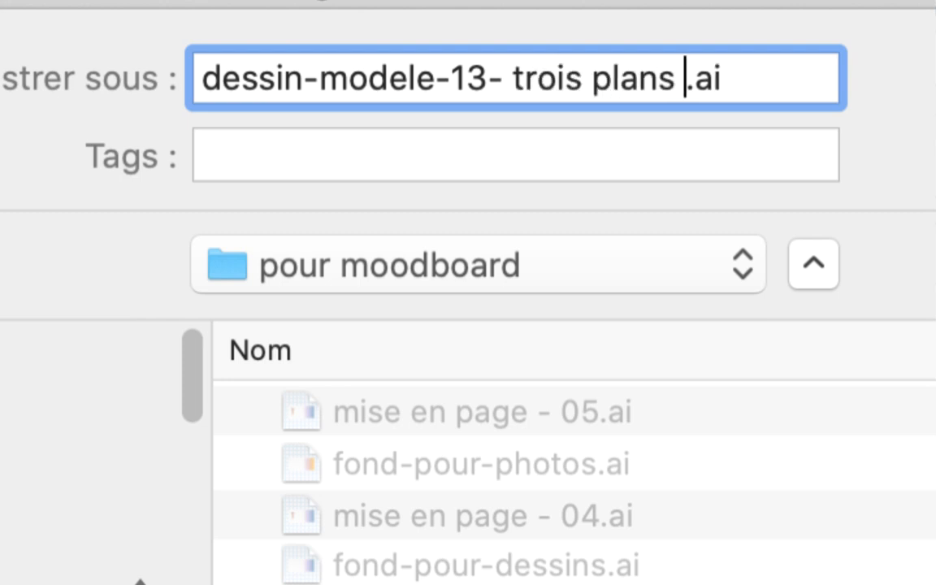
{"action": "type", "text": " de tra"}
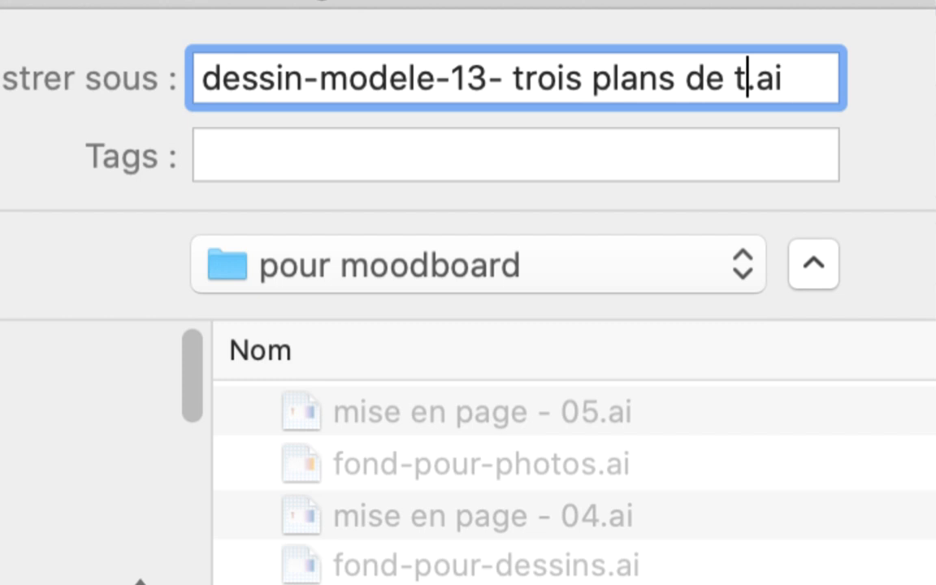
{"action": "type", "text": "vail."}
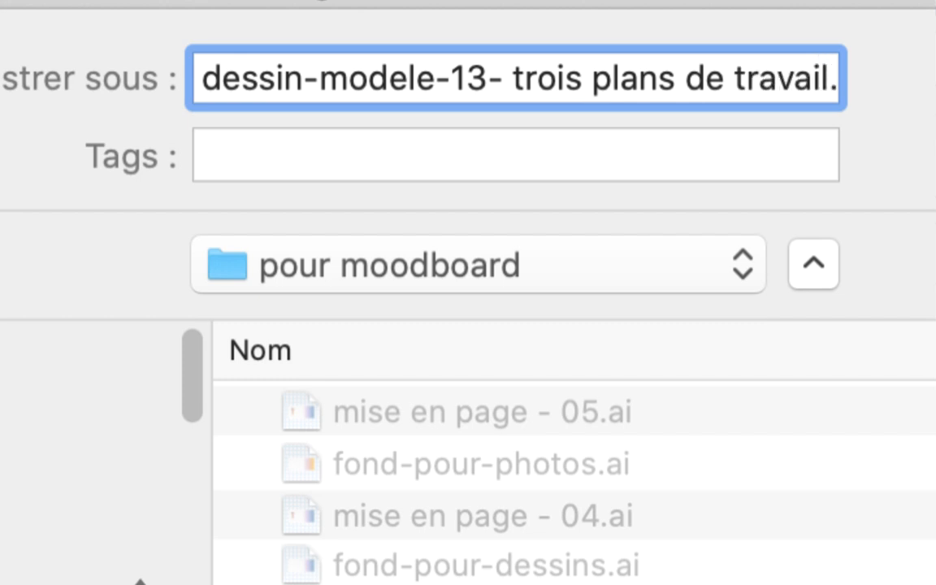
{"action": "key", "text": "Right"}
{"action": "key", "text": "Right"}
{"action": "key", "text": "Right"}
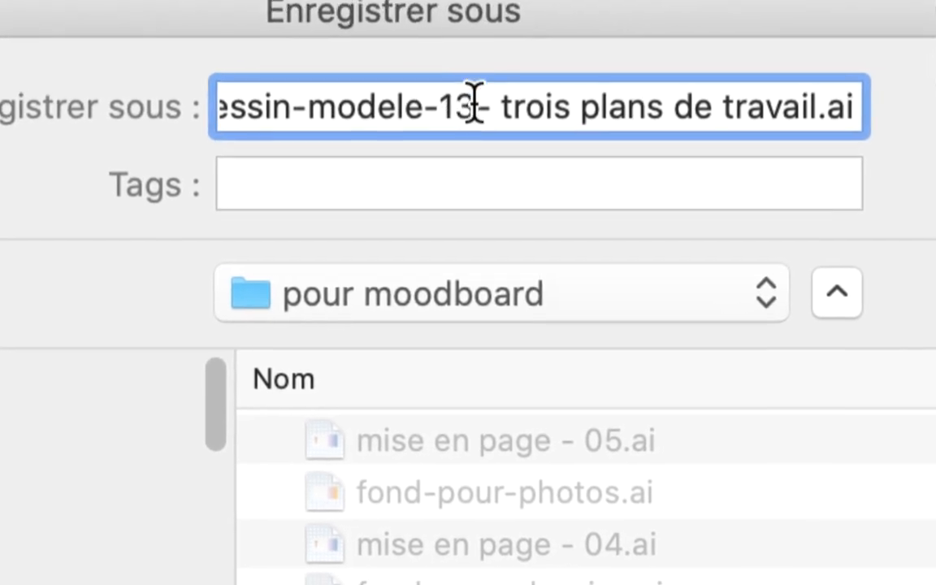
{"action": "left_click", "coordinate": [452, 79]}
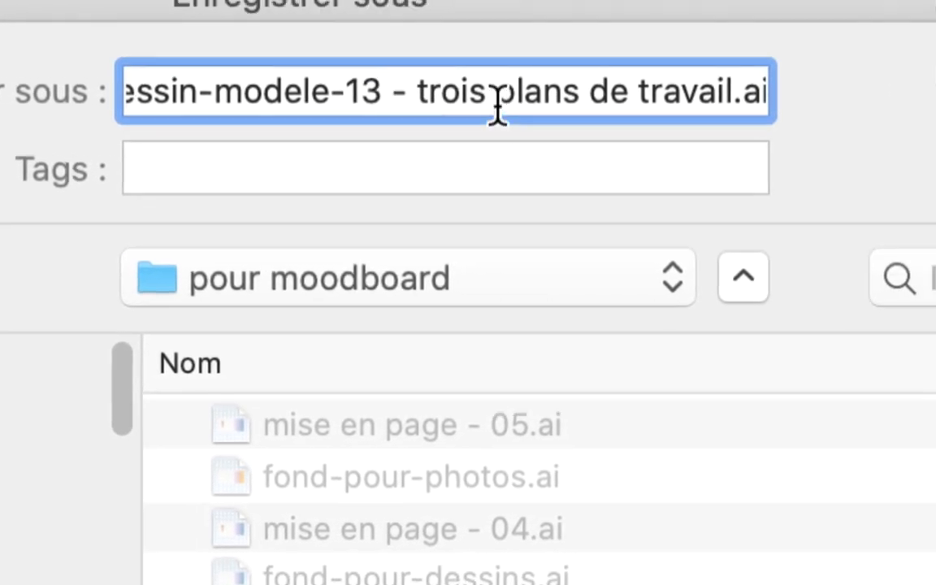
{"action": "left_click_drag", "start_coordinate": [482, 88], "coordinate": [747, 87]}
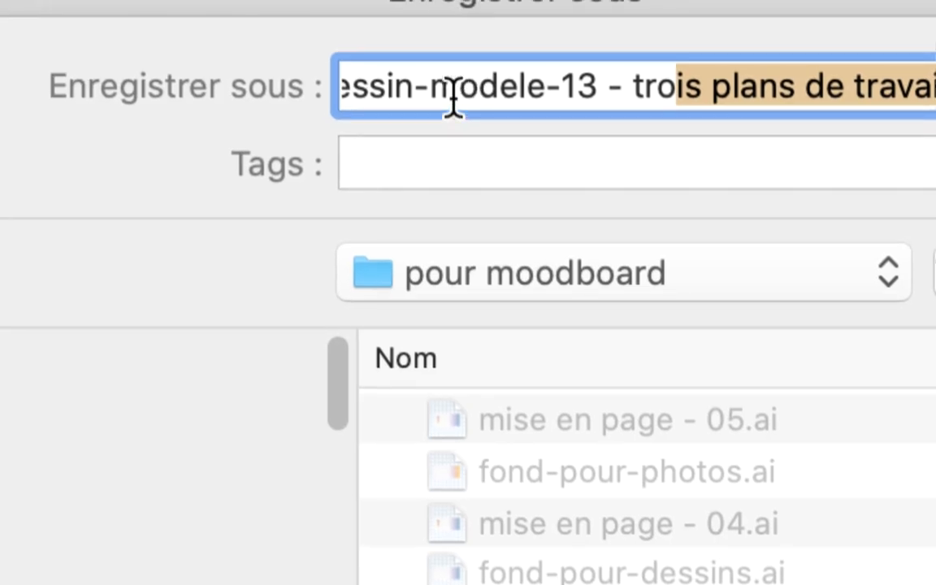
{"action": "left_click", "coordinate": [429, 75]}
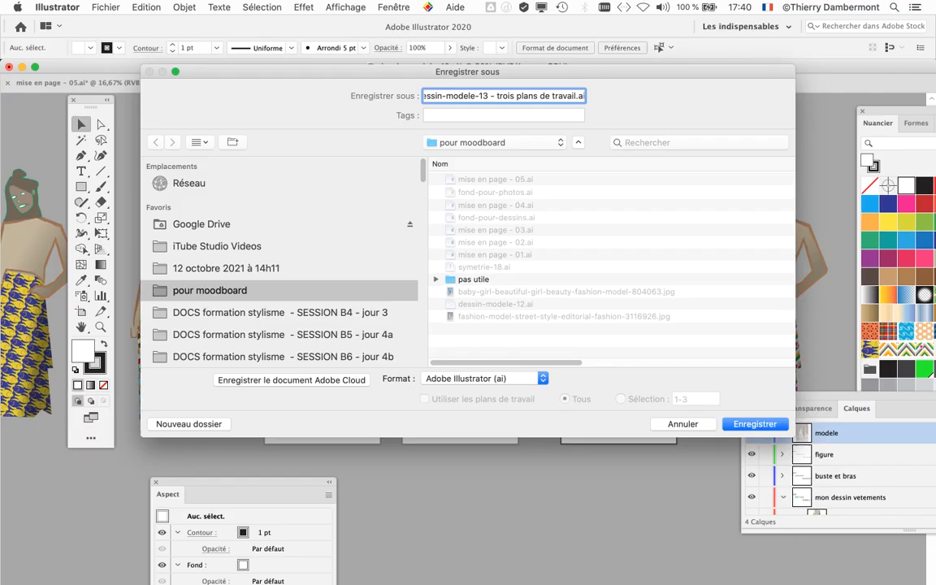
- Save the renamed drawing with the default Illustrator options and close it, returning to mise en page - 05.ai
{"action": "key", "text": "Return"}
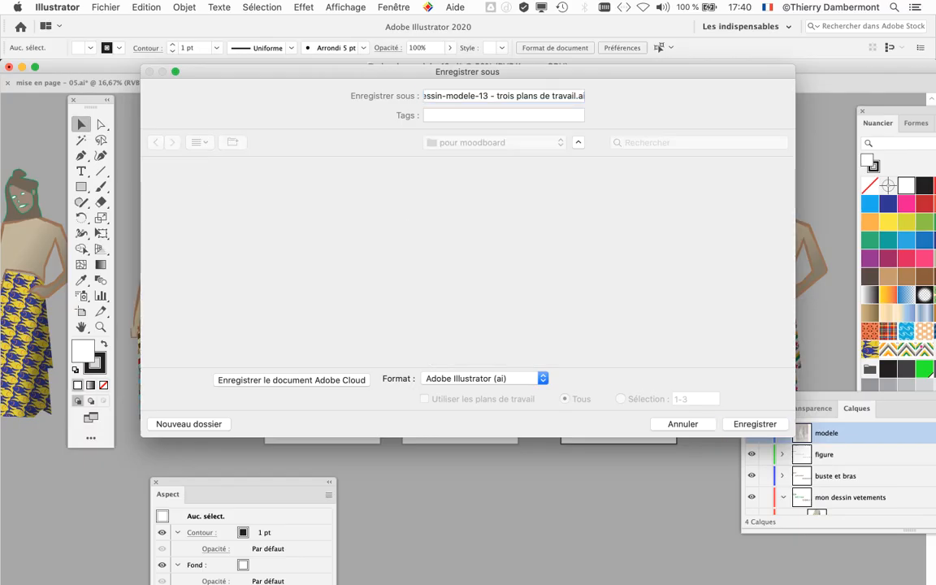
{"action": "key", "text": "Return"}
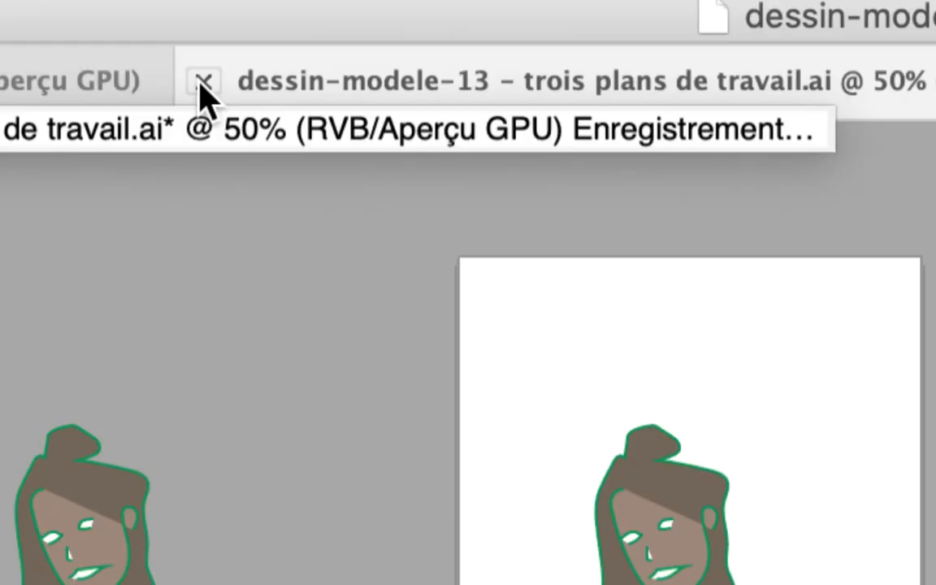
{"action": "left_click", "coordinate": [202, 82]}
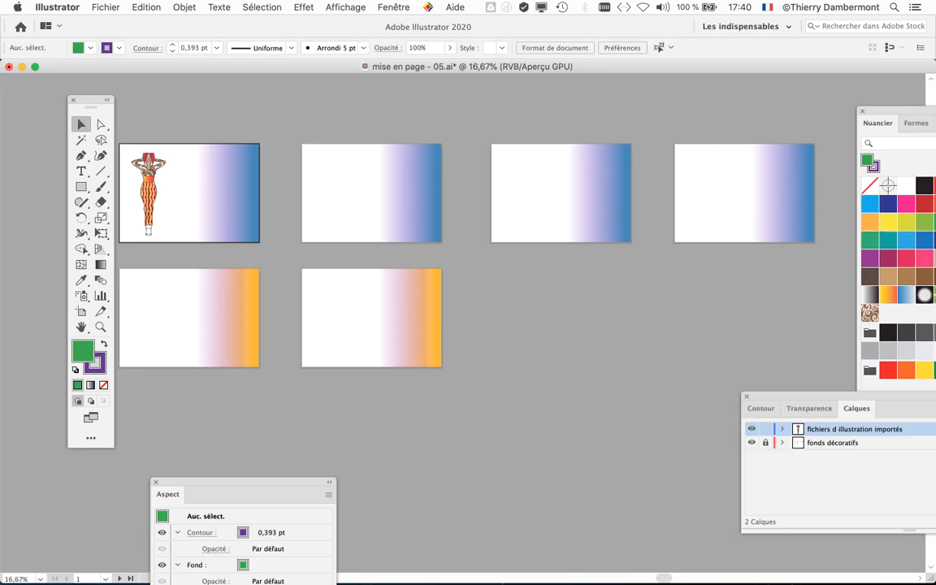